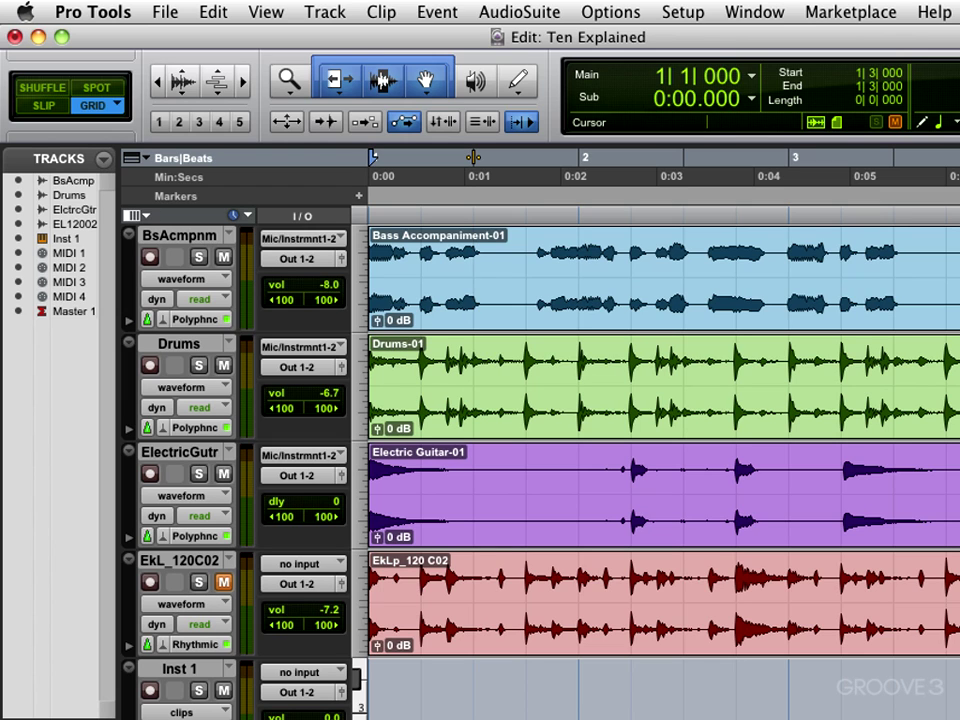
Step: Check the Bass and Drums playlist options and the bass track's view options, keeping waveform view
scroll(489, 677, down, 10)
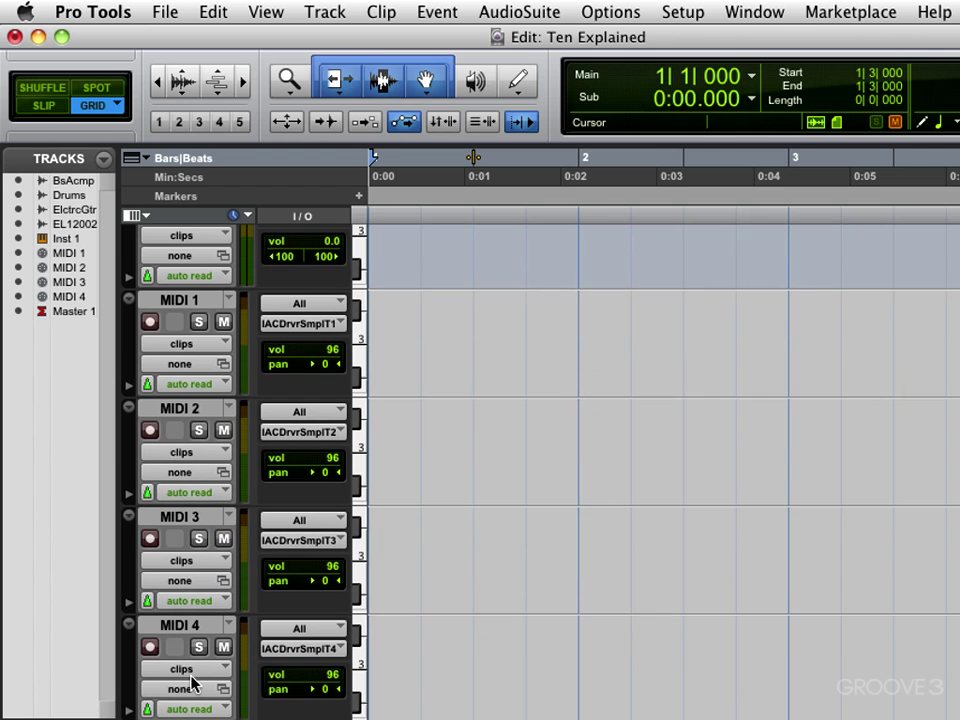
scroll(269, 422, up, 10)
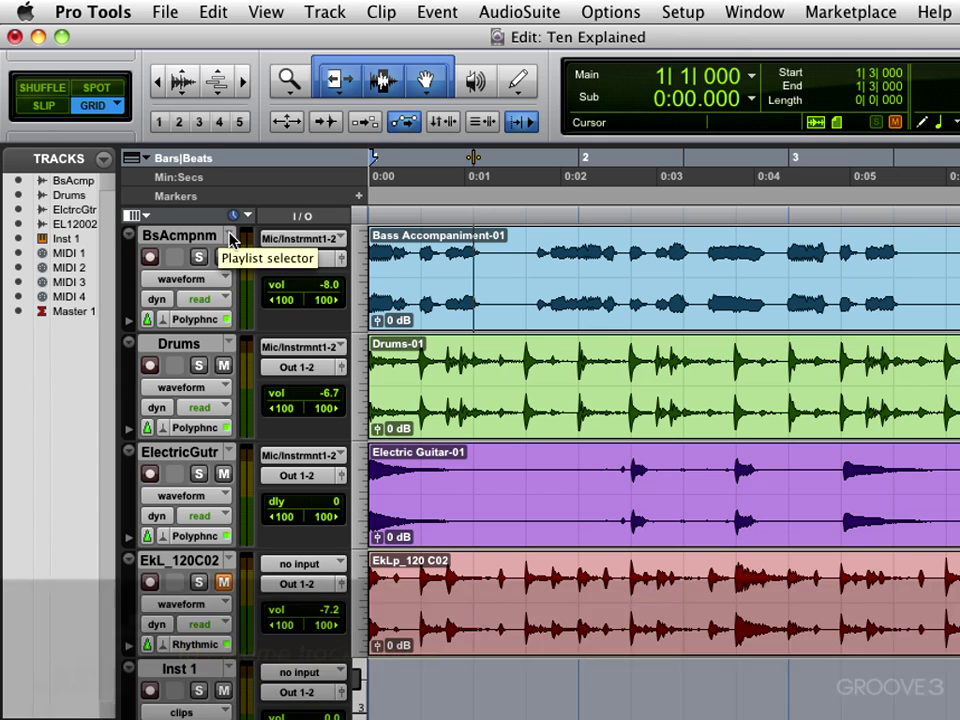
click(229, 238)
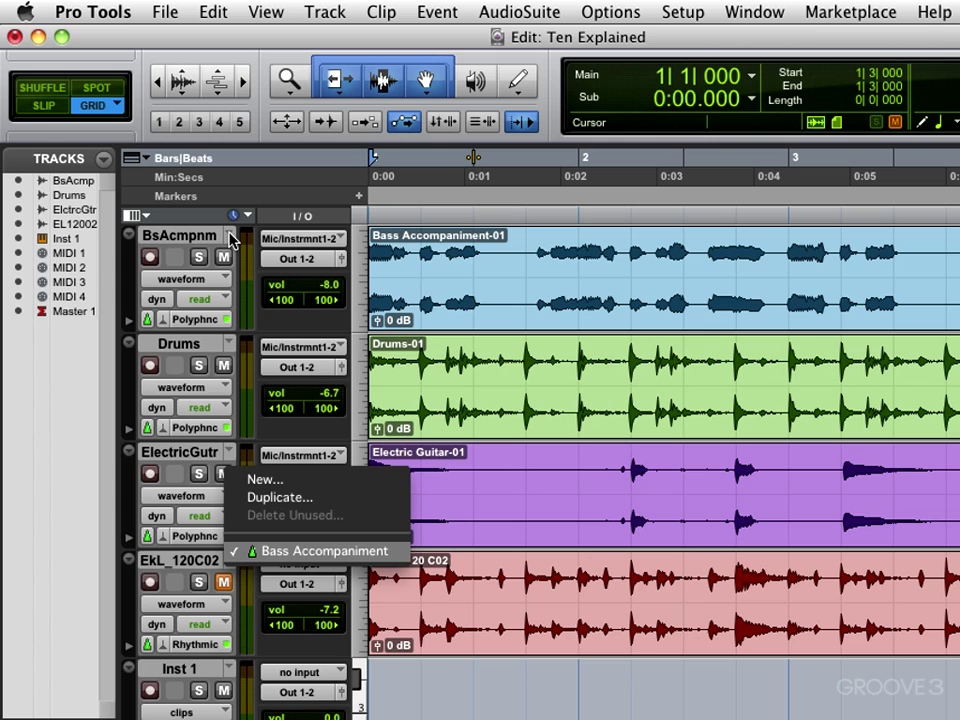
click(229, 238)
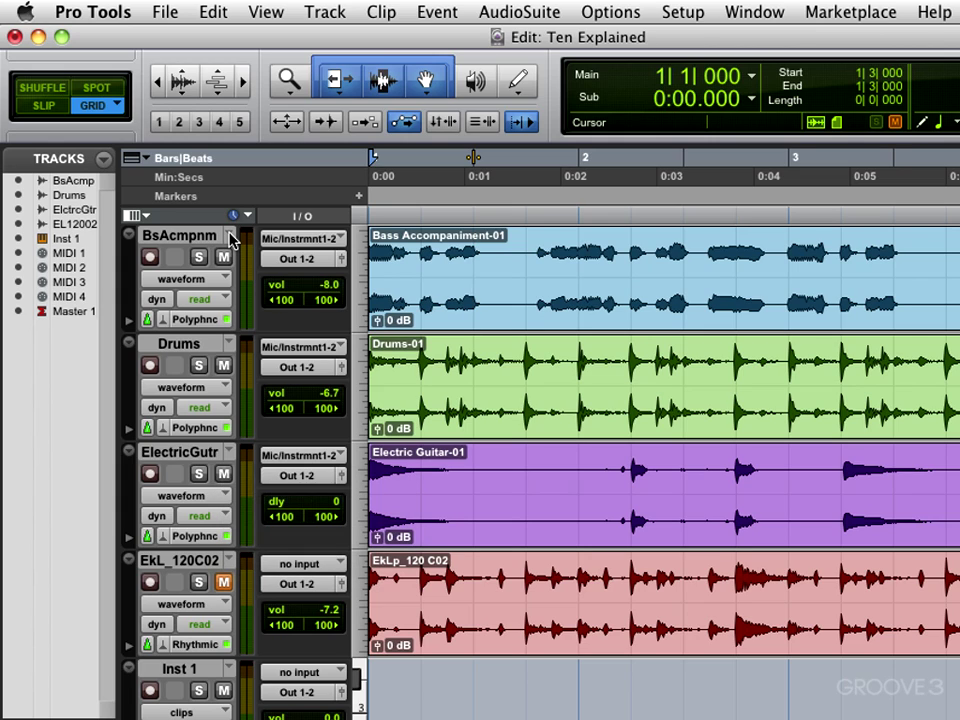
click(229, 343)
click(229, 343)
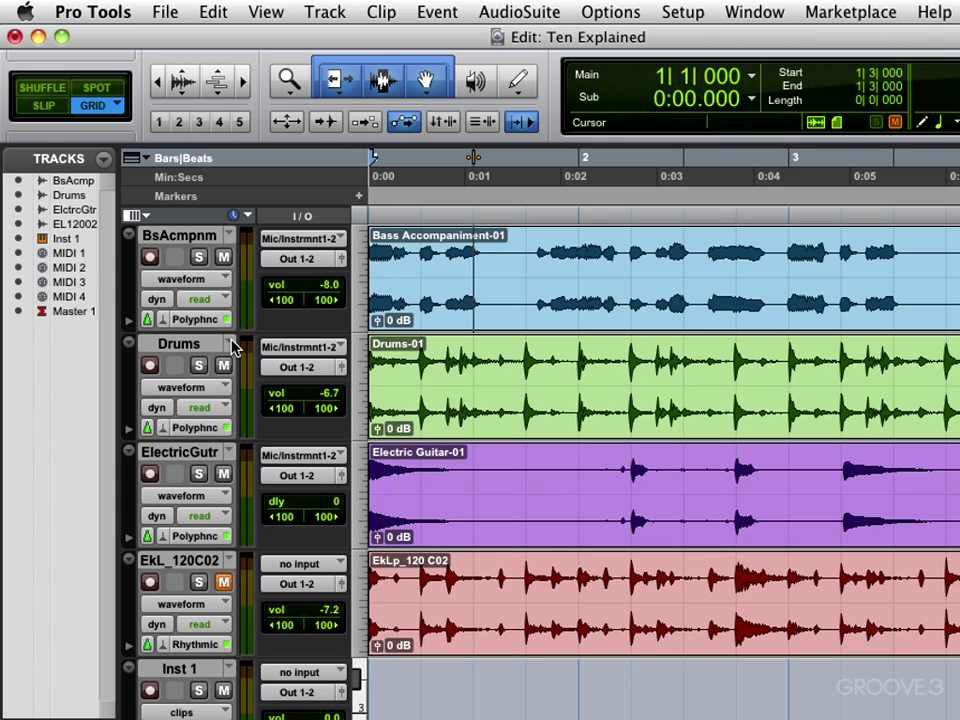
click(226, 281)
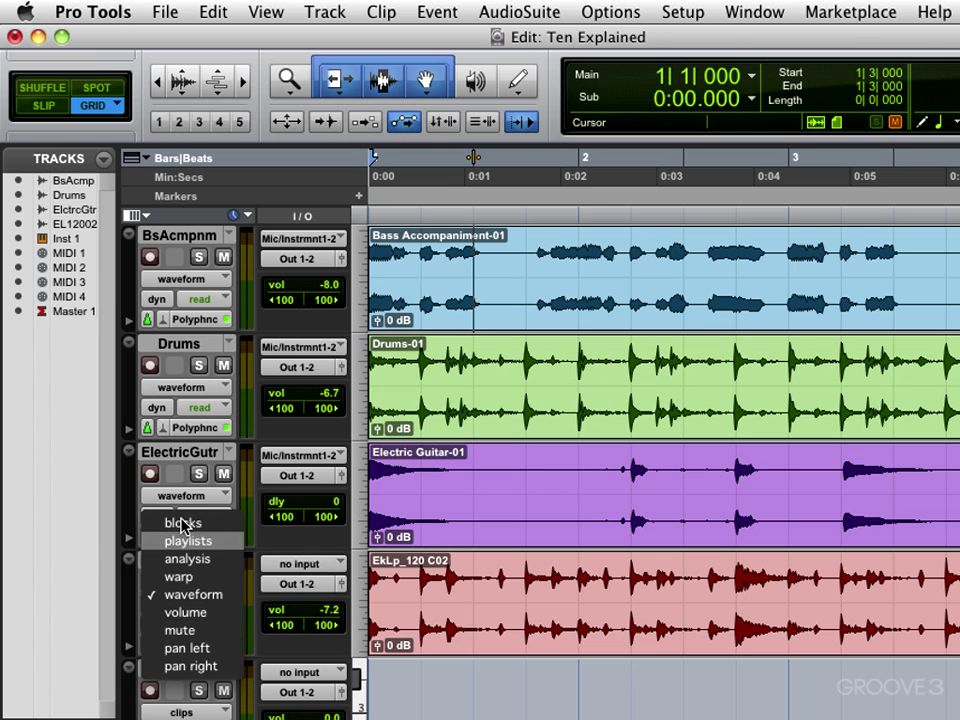
click(183, 268)
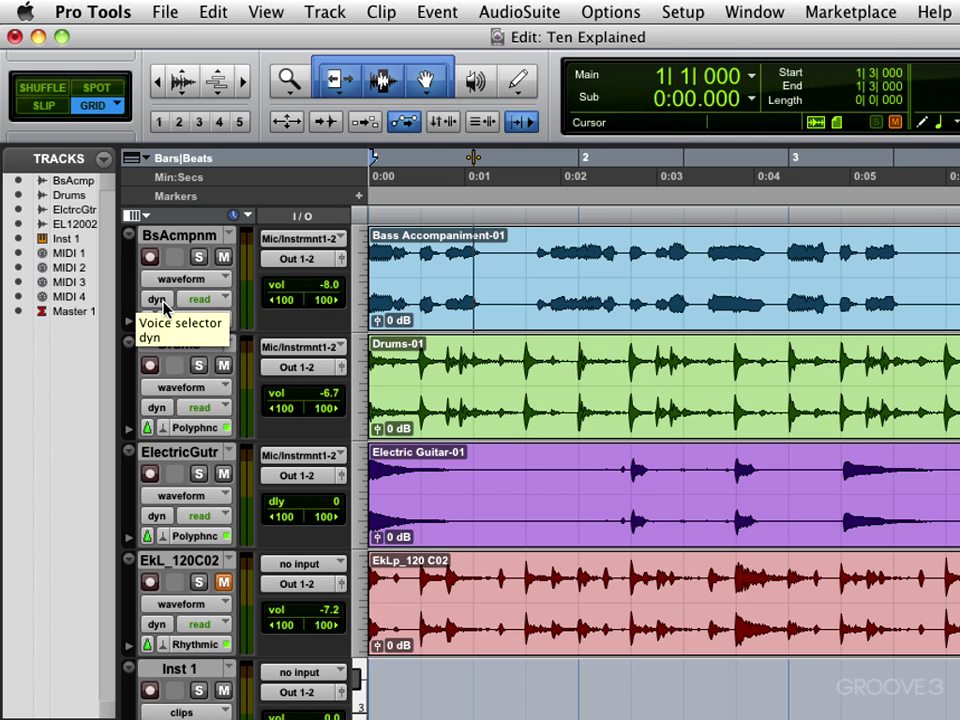
Step: Switch the bass track's voice assignment off, then restore it to dyn
click(160, 300)
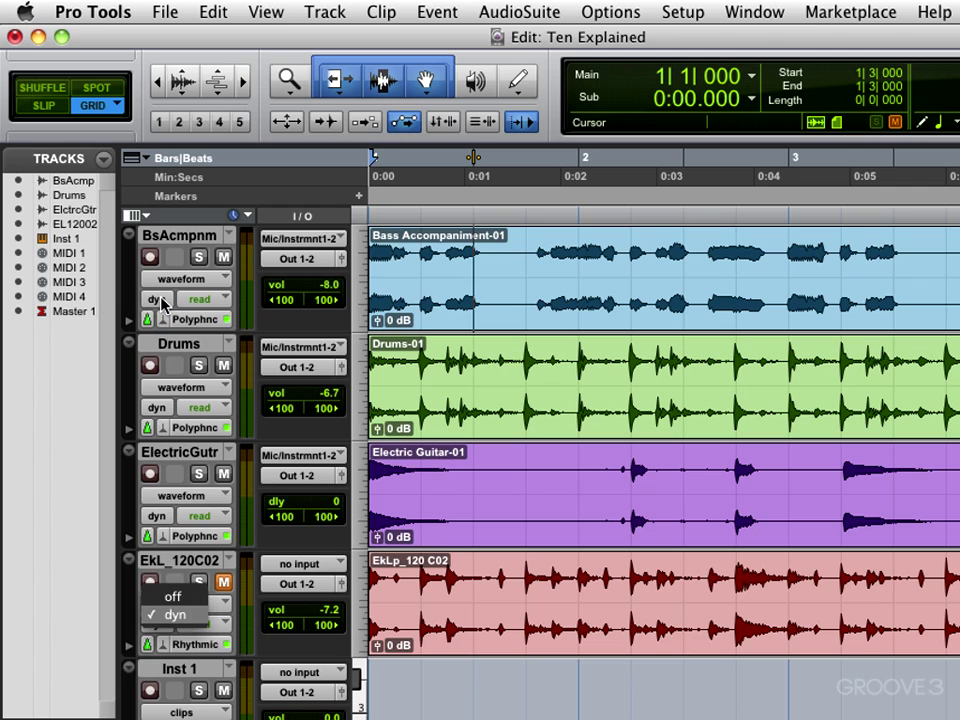
click(174, 596)
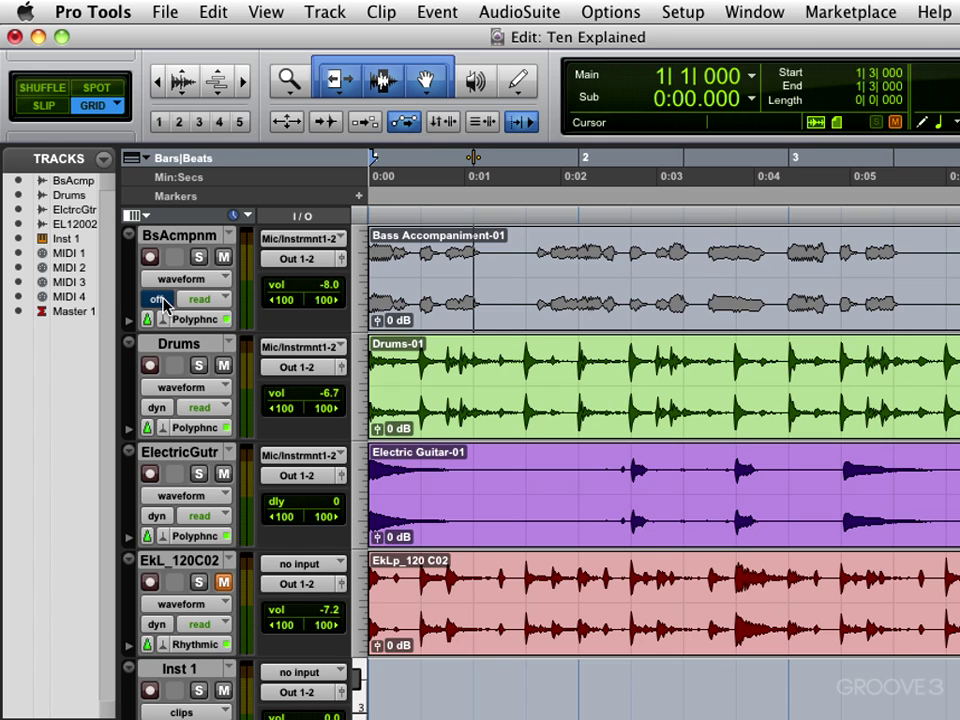
click(158, 624)
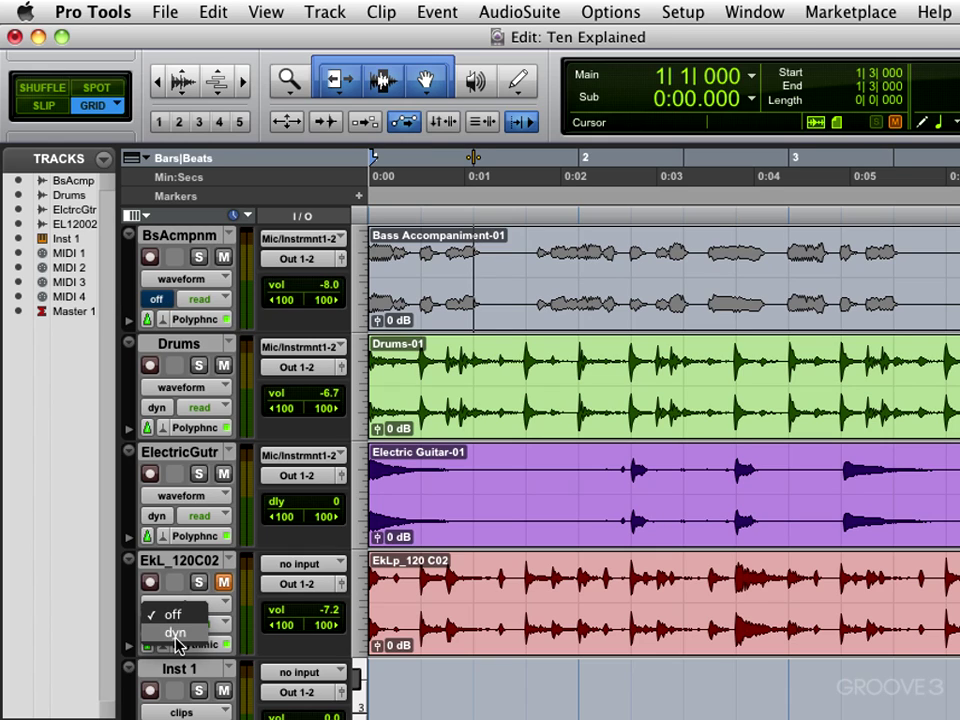
click(176, 634)
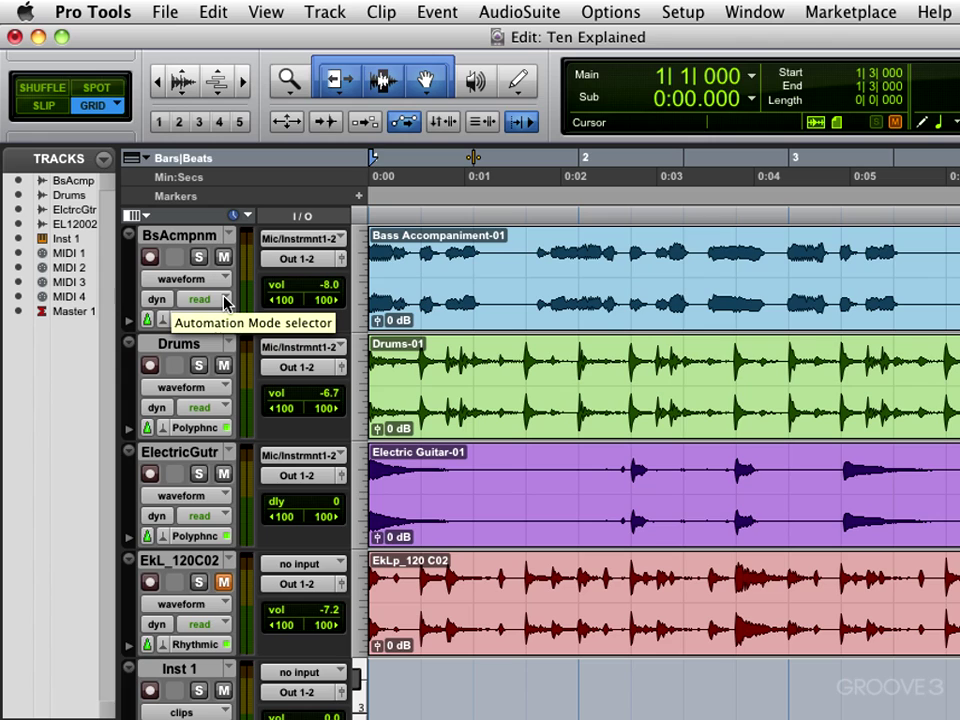
Step: Check the bass track's automation mode, leaving it on read, then show its timebase choices
click(208, 622)
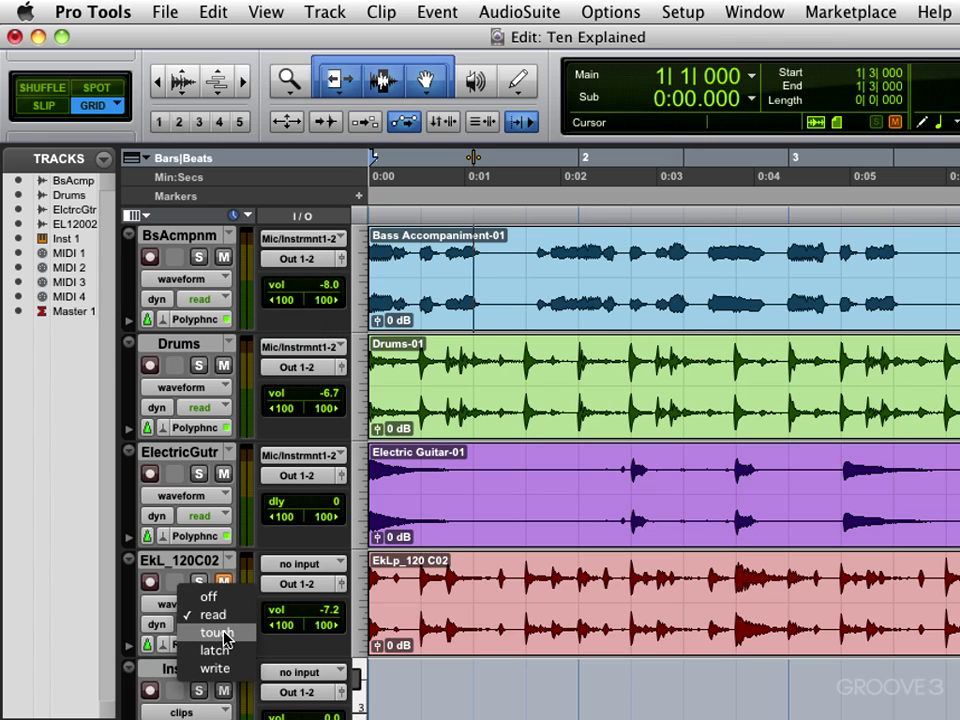
click(225, 290)
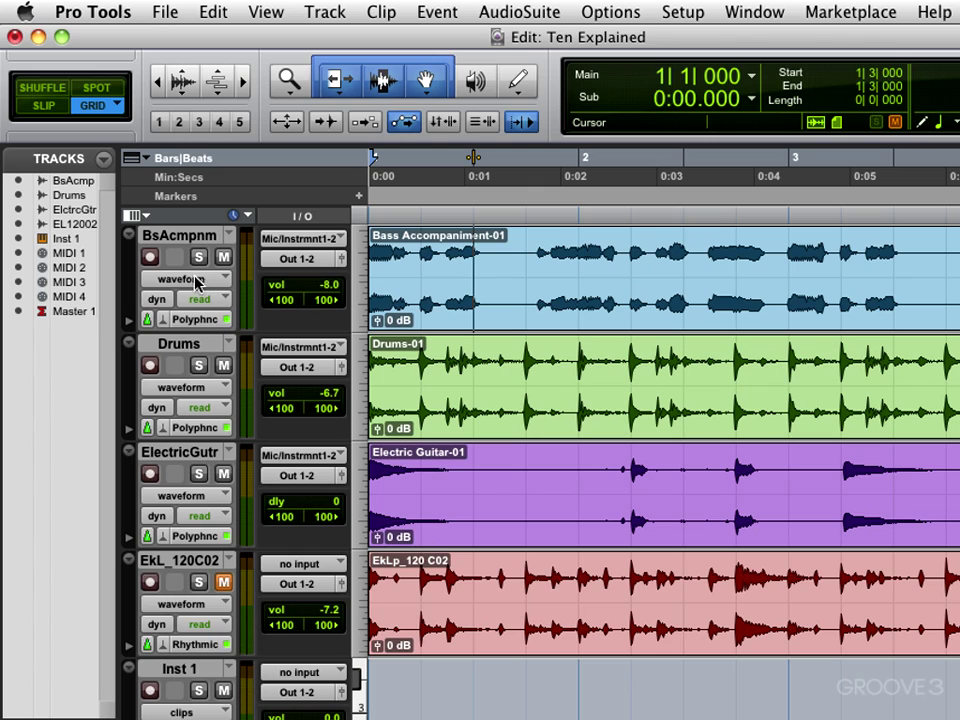
click(148, 320)
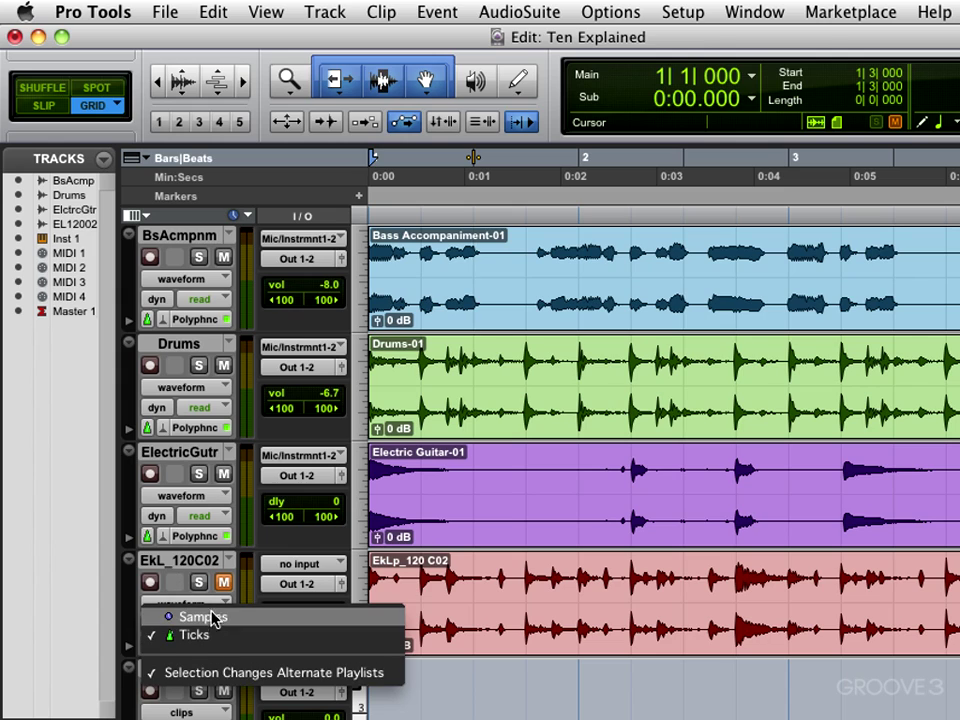
Step: Keep the bass timebase and Polyphonic Elastic Audio unchanged, viewing then closing the Polyphonic settings
click(155, 293)
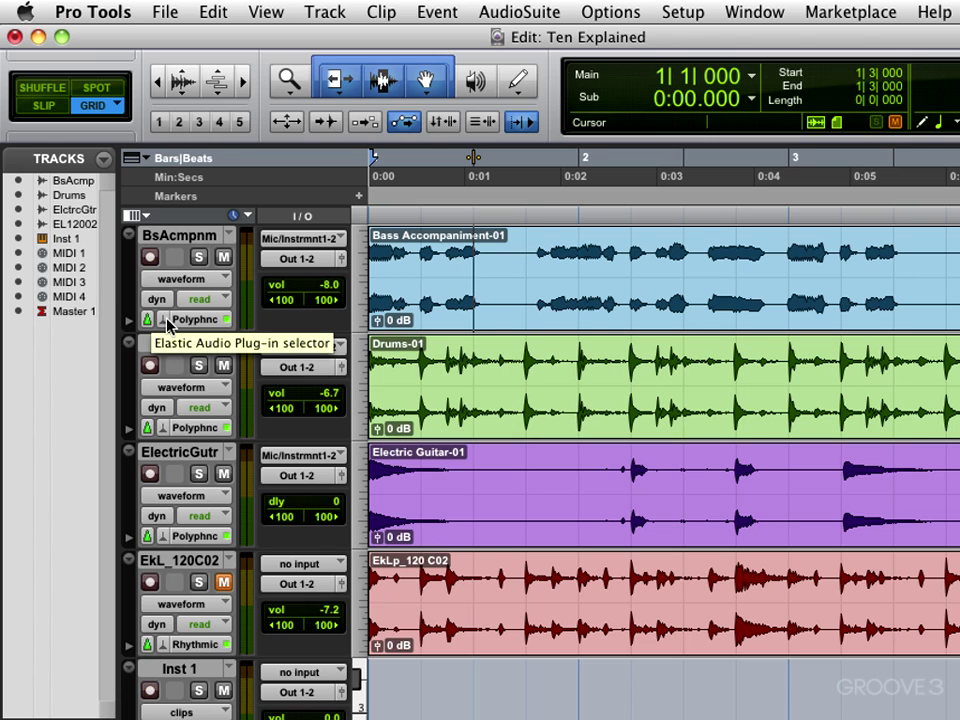
click(165, 321)
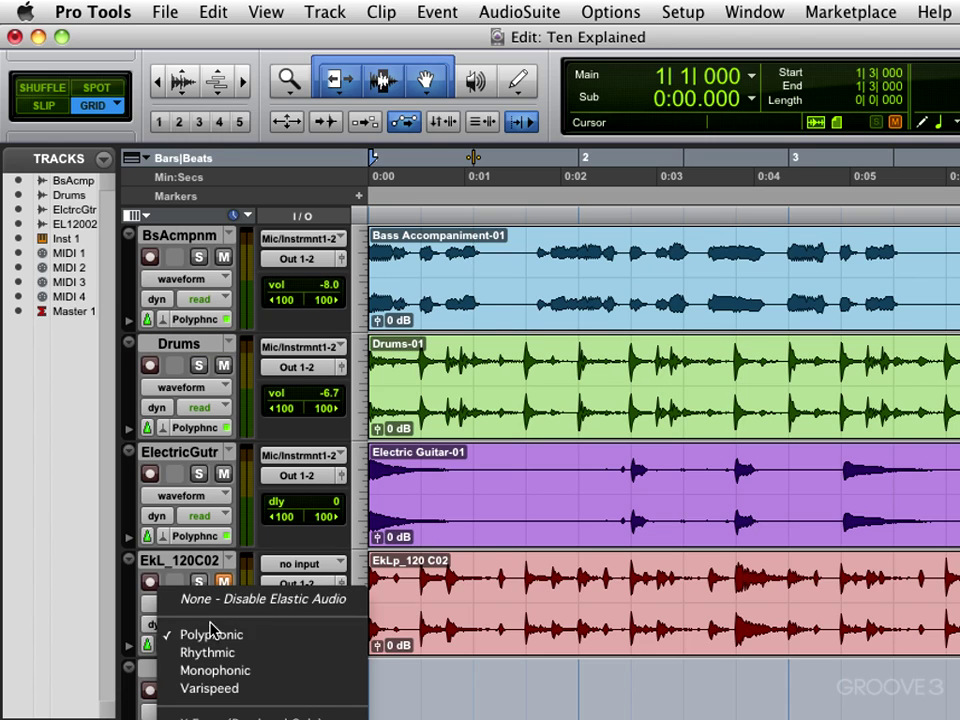
click(207, 652)
click(205, 323)
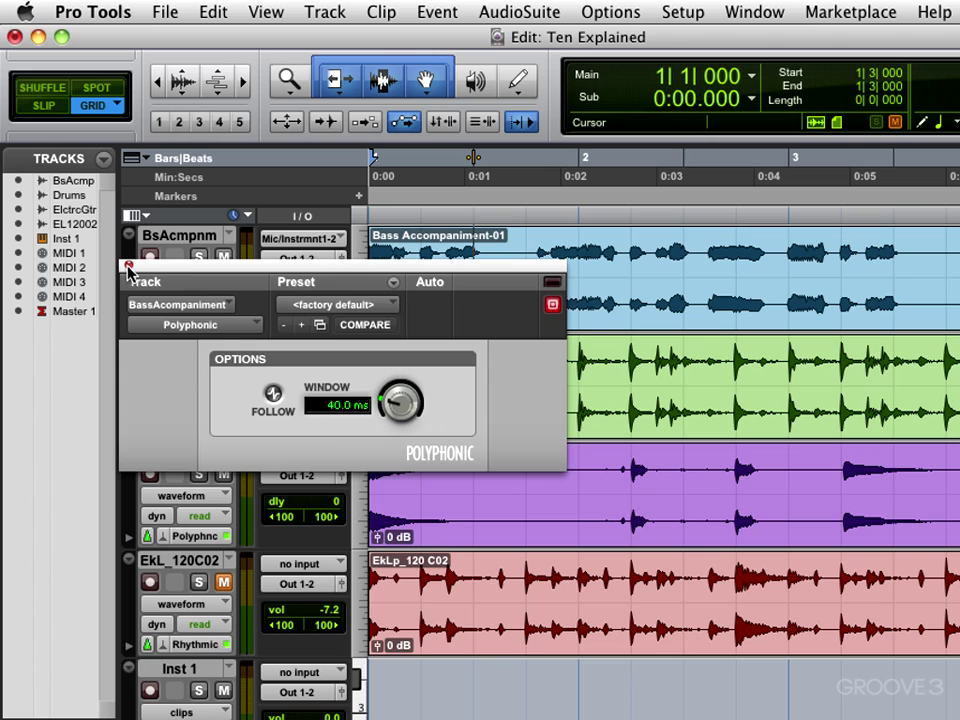
click(128, 267)
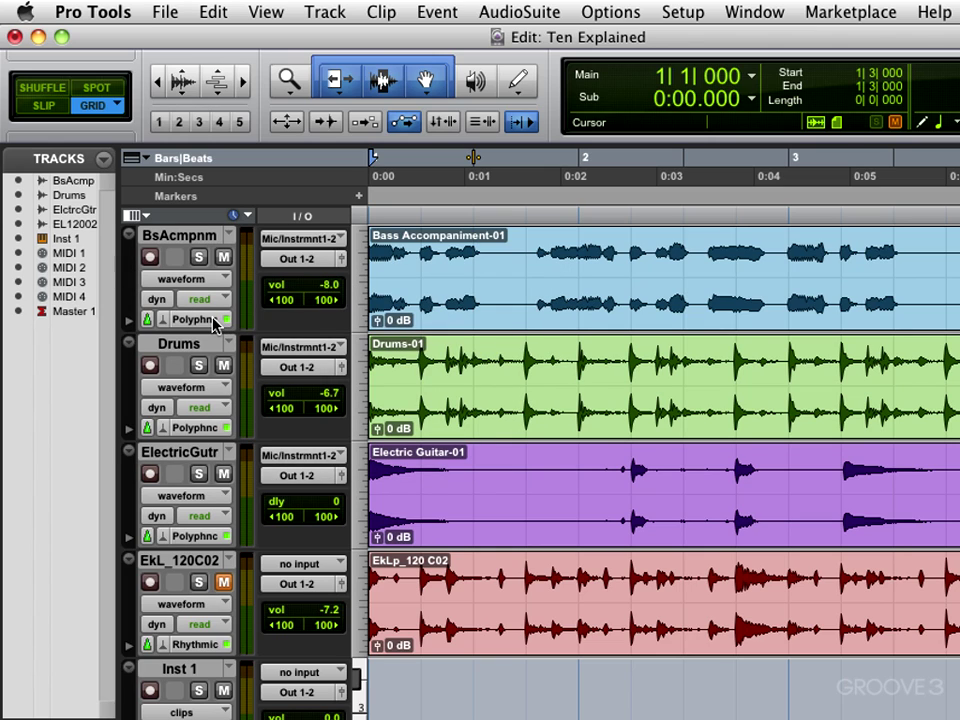
click(129, 323)
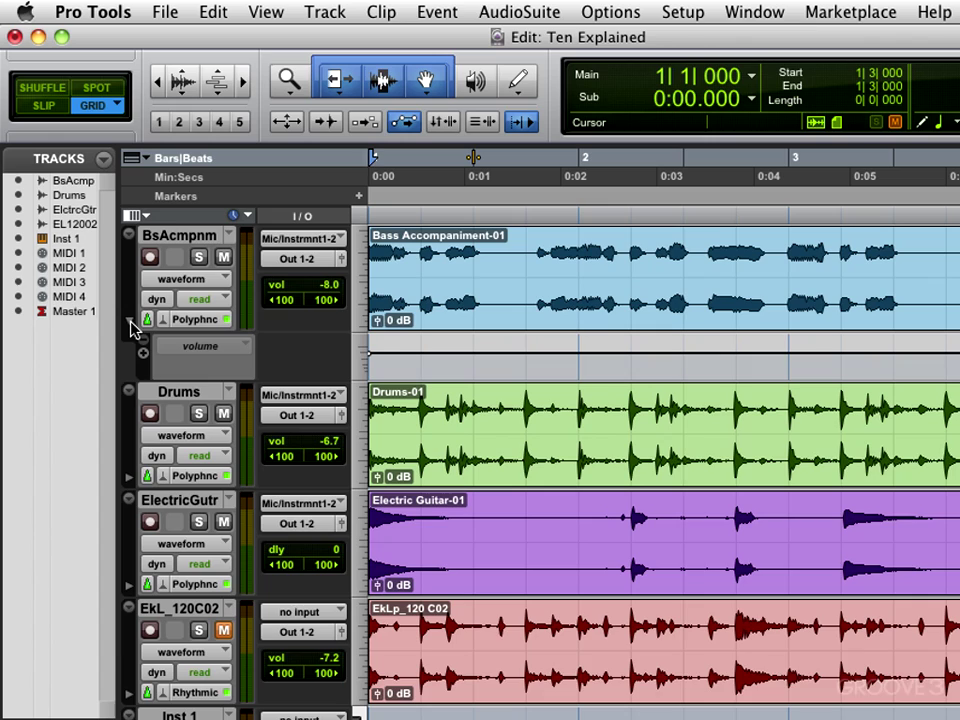
click(129, 323)
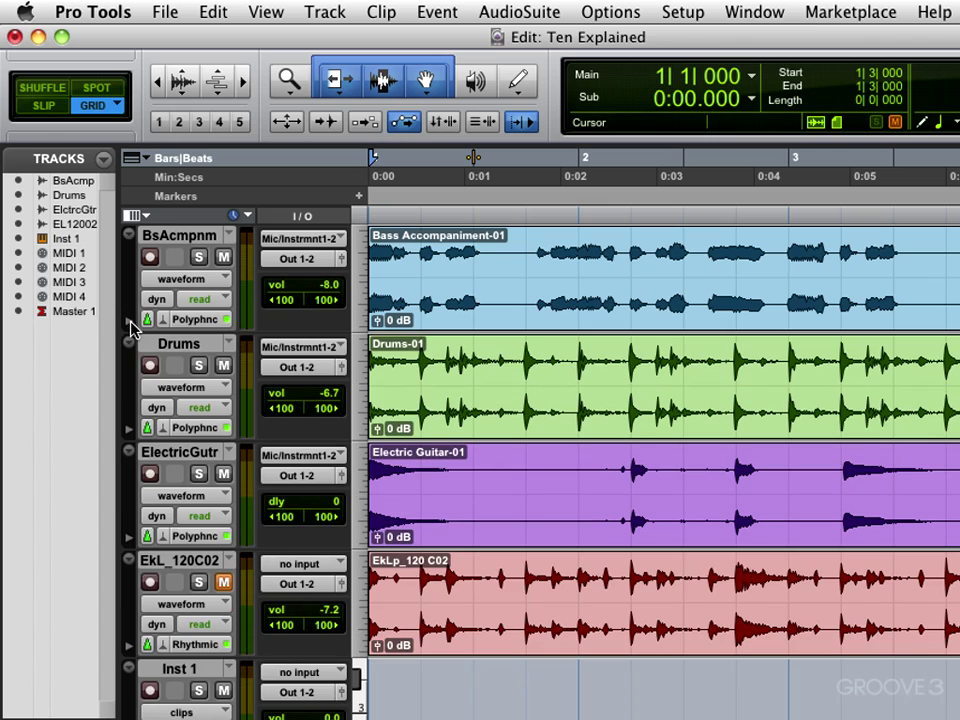
click(129, 240)
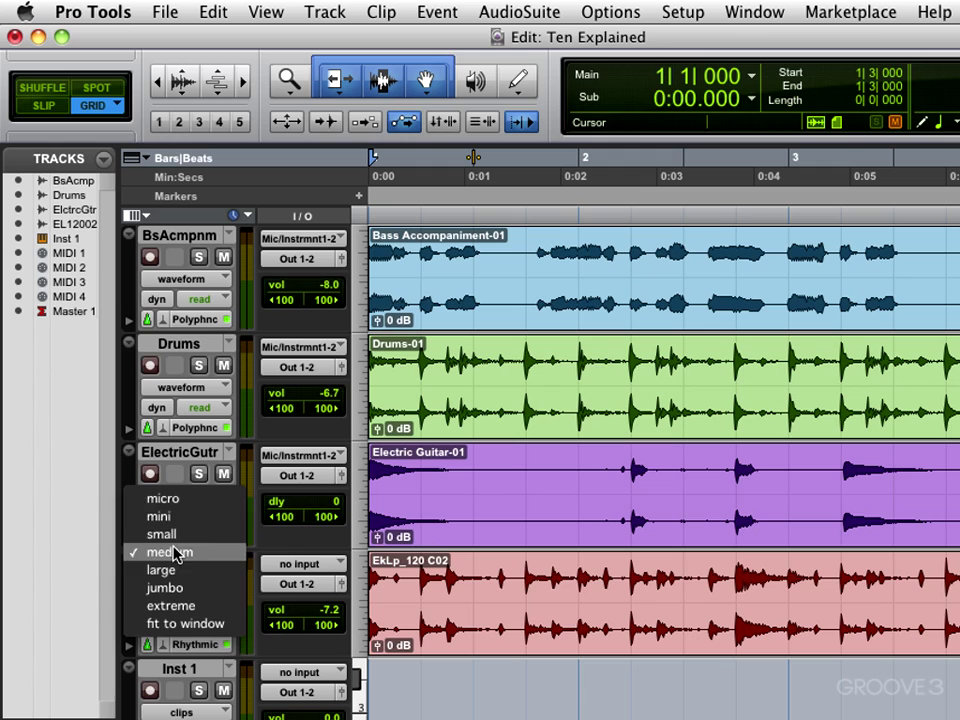
click(104, 232)
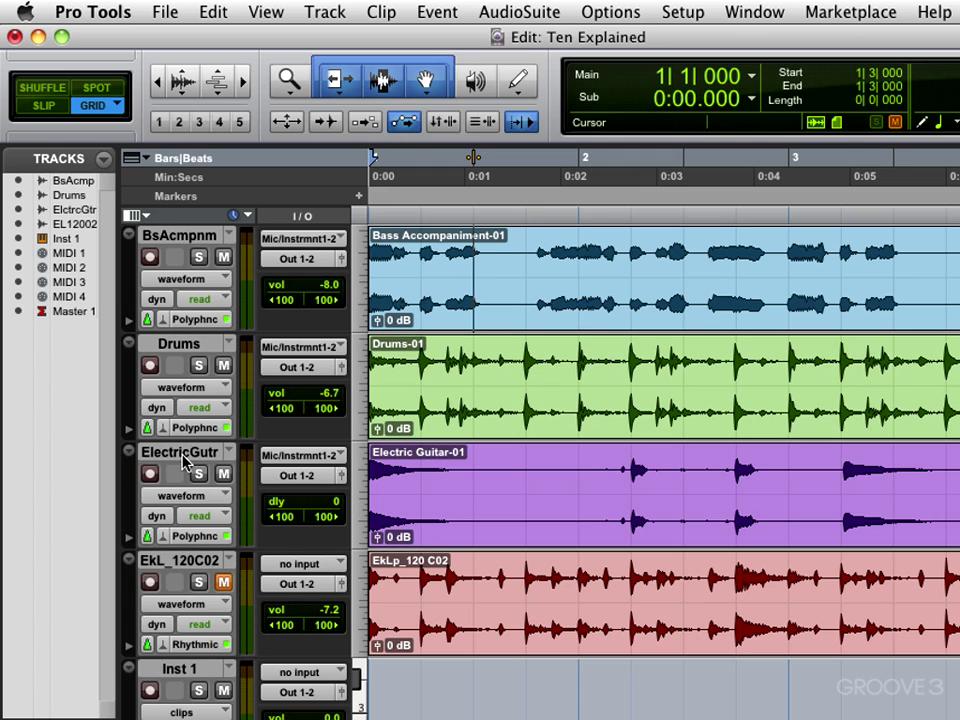
Step: Scroll down to Inst 1 and review its MIDI view options, keeping clips view
scroll(181, 703, down, 3)
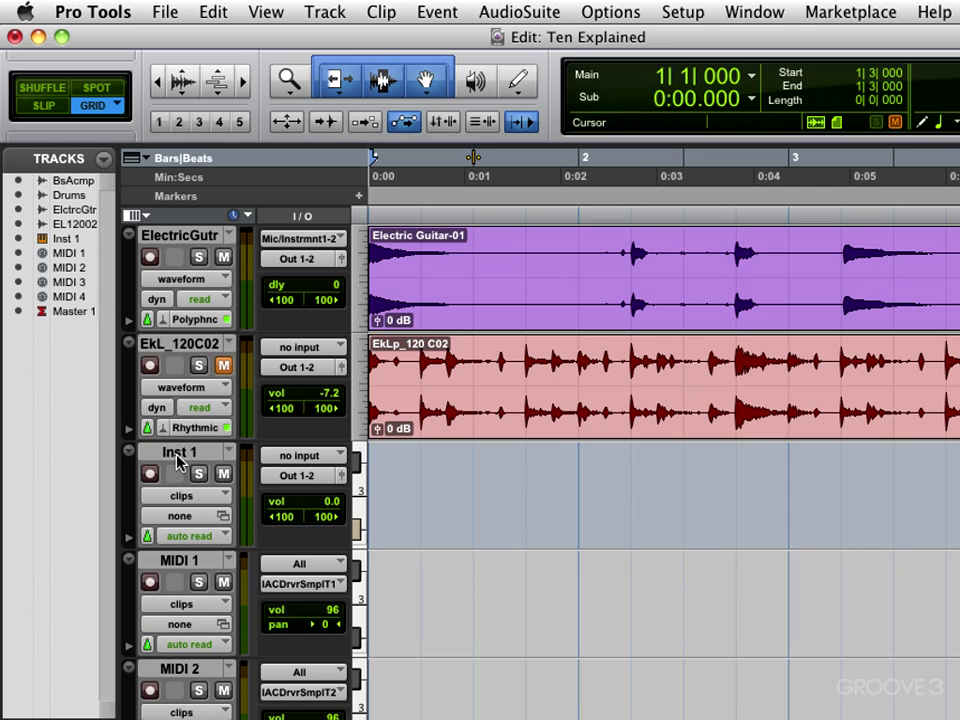
click(224, 496)
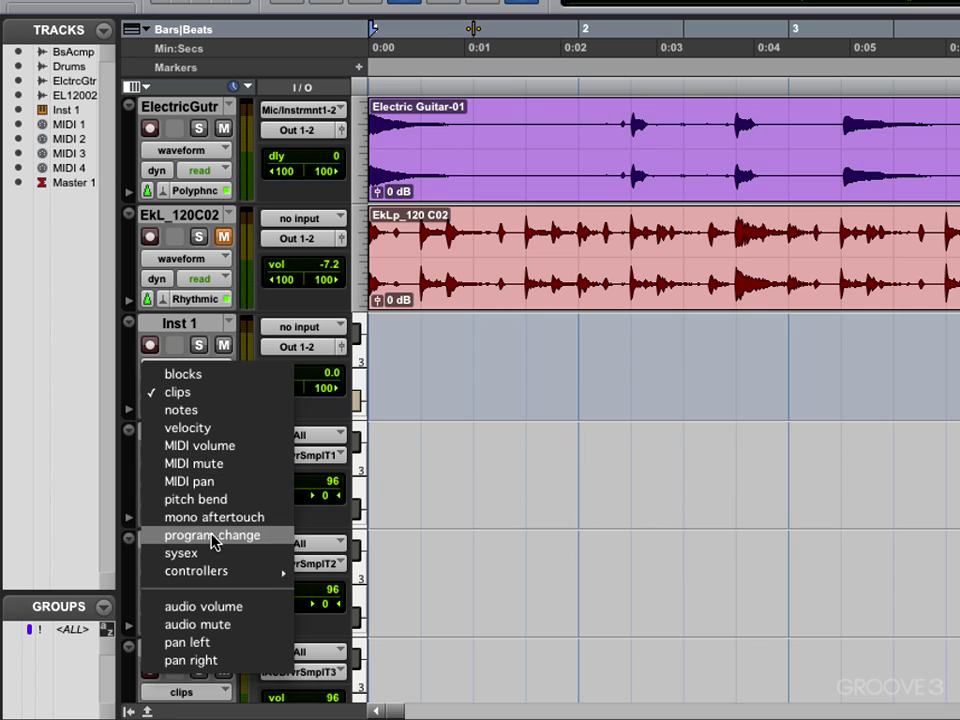
click(178, 323)
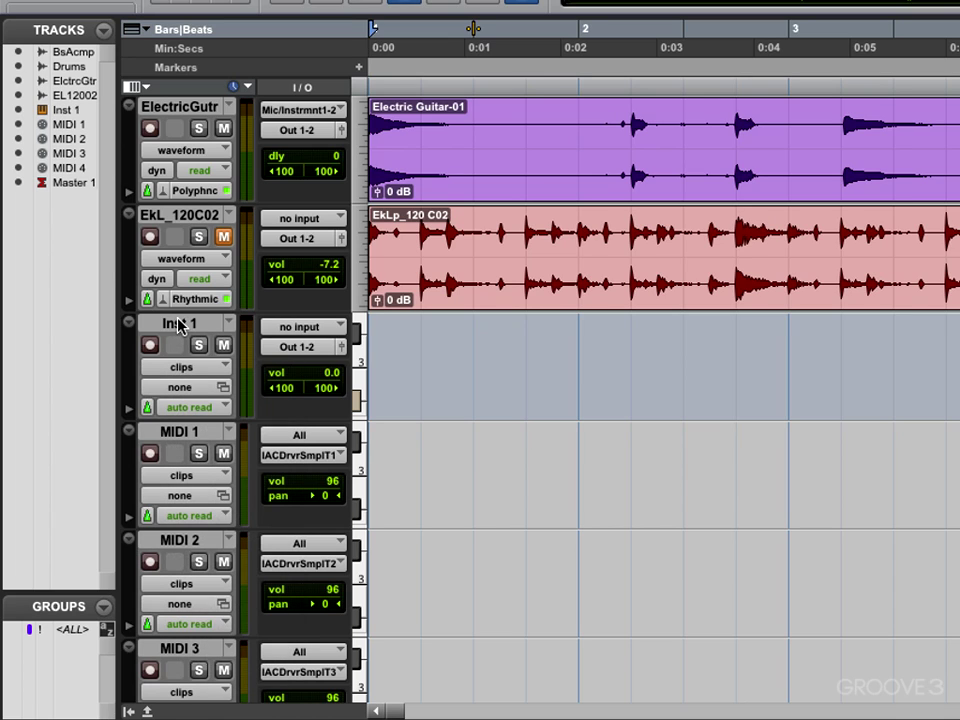
click(204, 389)
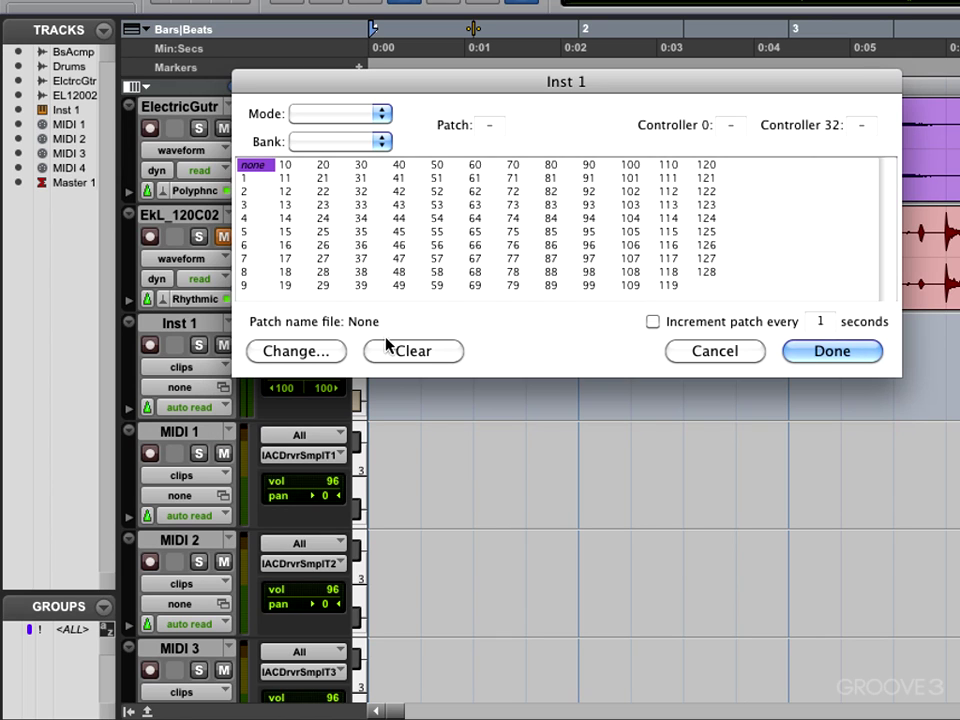
click(716, 352)
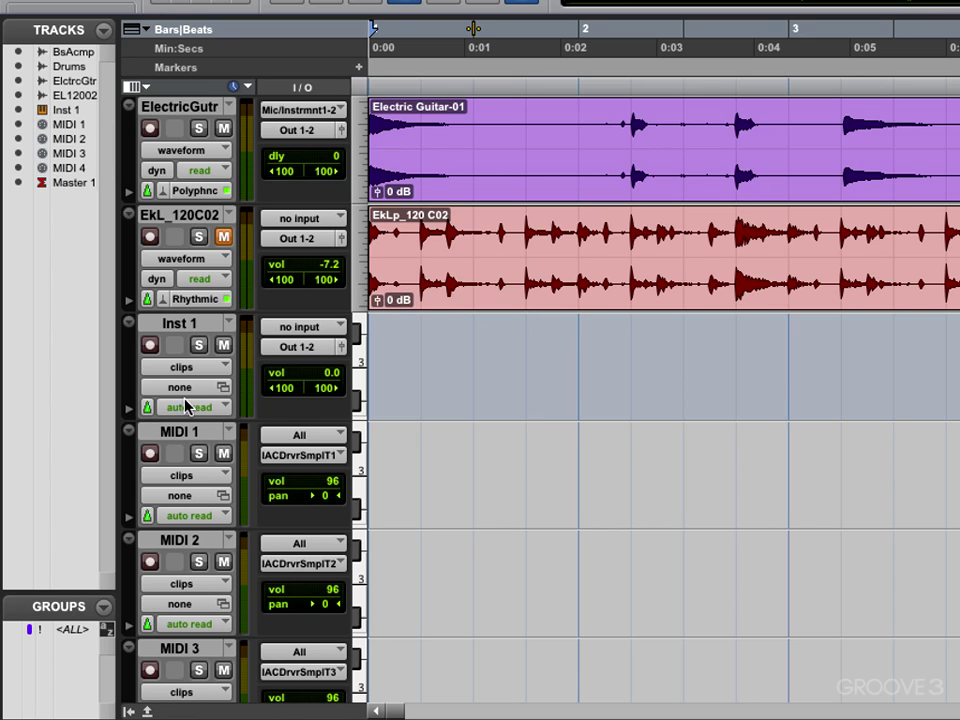
Step: Review MIDI 1's view options keeping clips, then scroll back up to the audio tracks
click(226, 476)
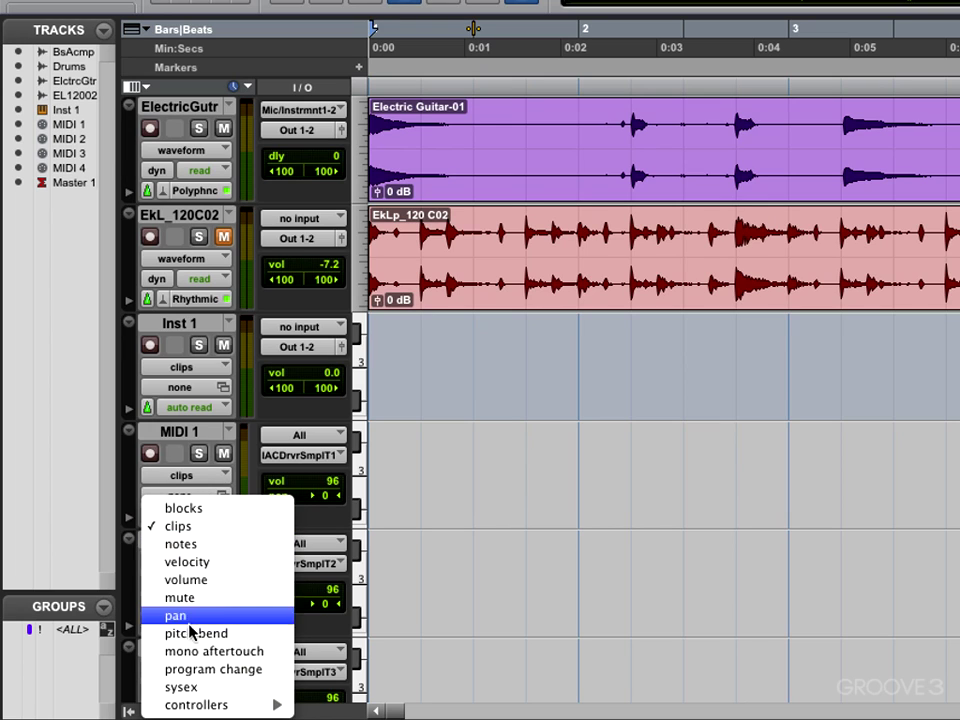
click(199, 477)
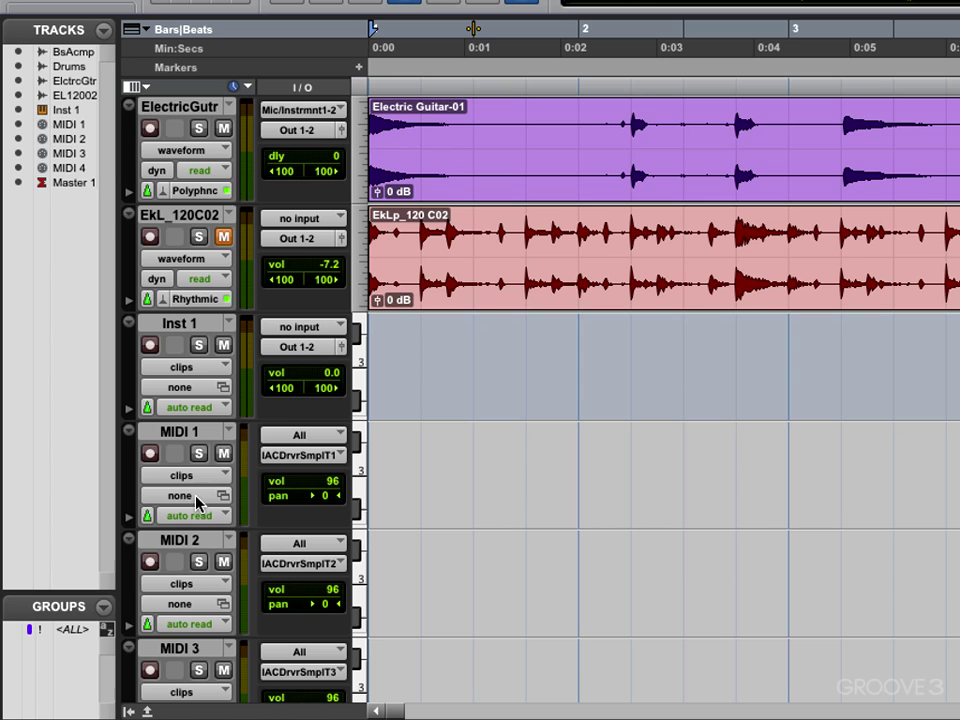
scroll(590, 486, down, 3)
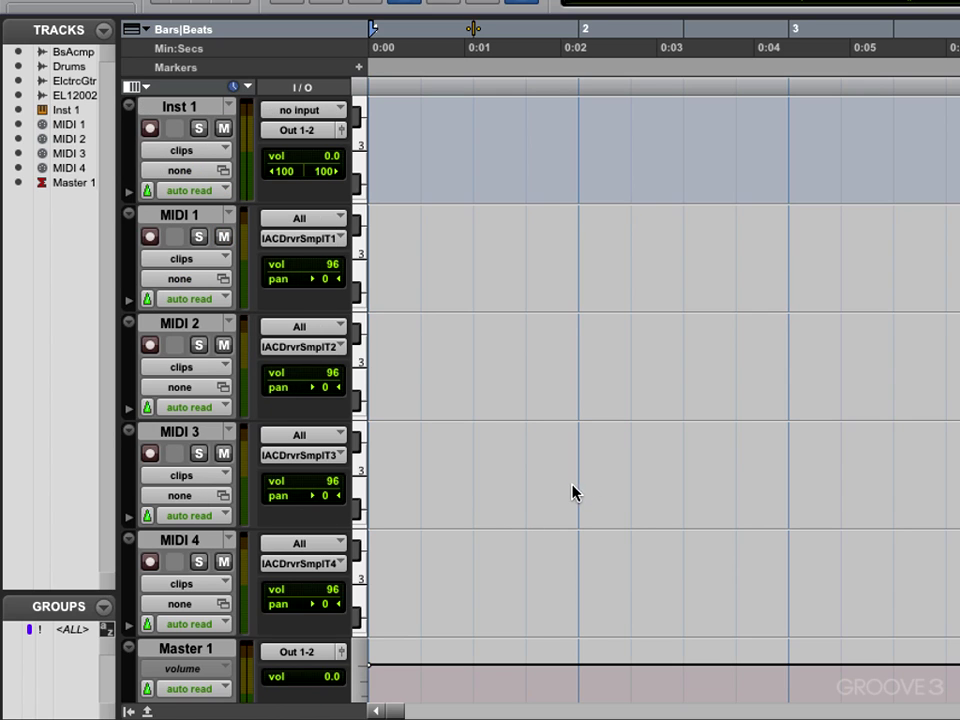
scroll(180, 605, down, 1)
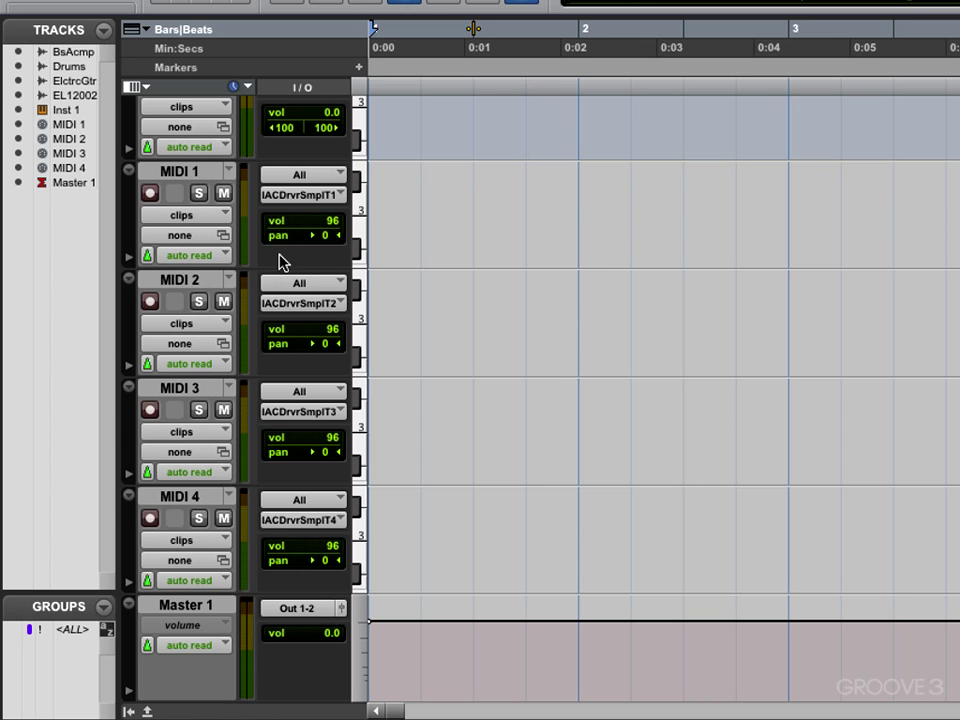
scroll(230, 234, up, 3)
scroll(171, 176, up, 2)
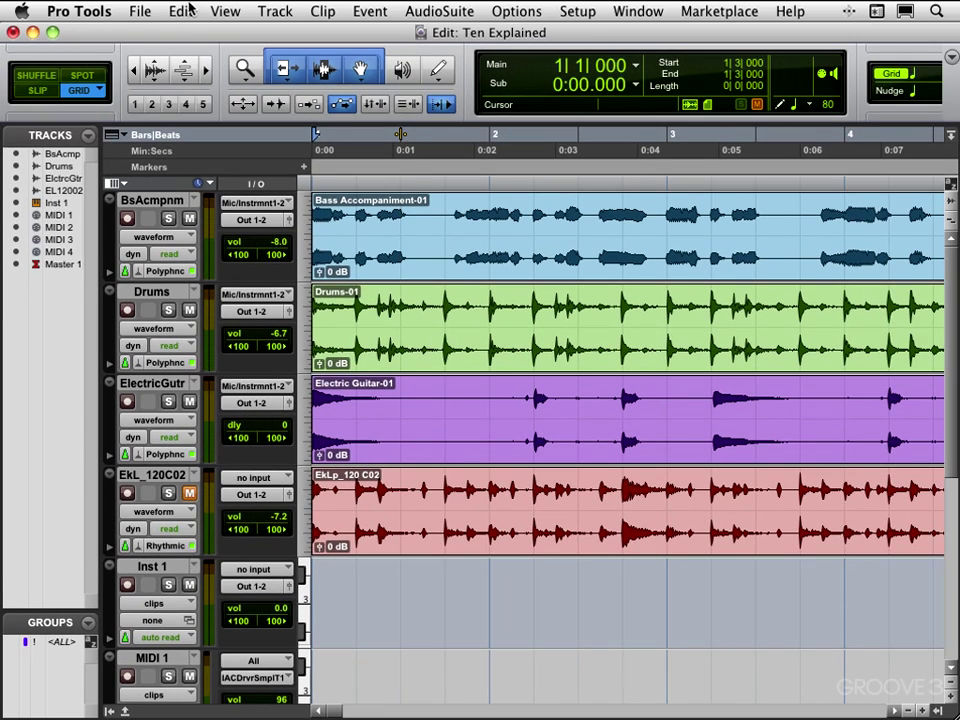
Step: Try the All and Minimal Edit Window Views, finishing with the I/O view enabled
click(225, 12)
mouse_move(256, 80)
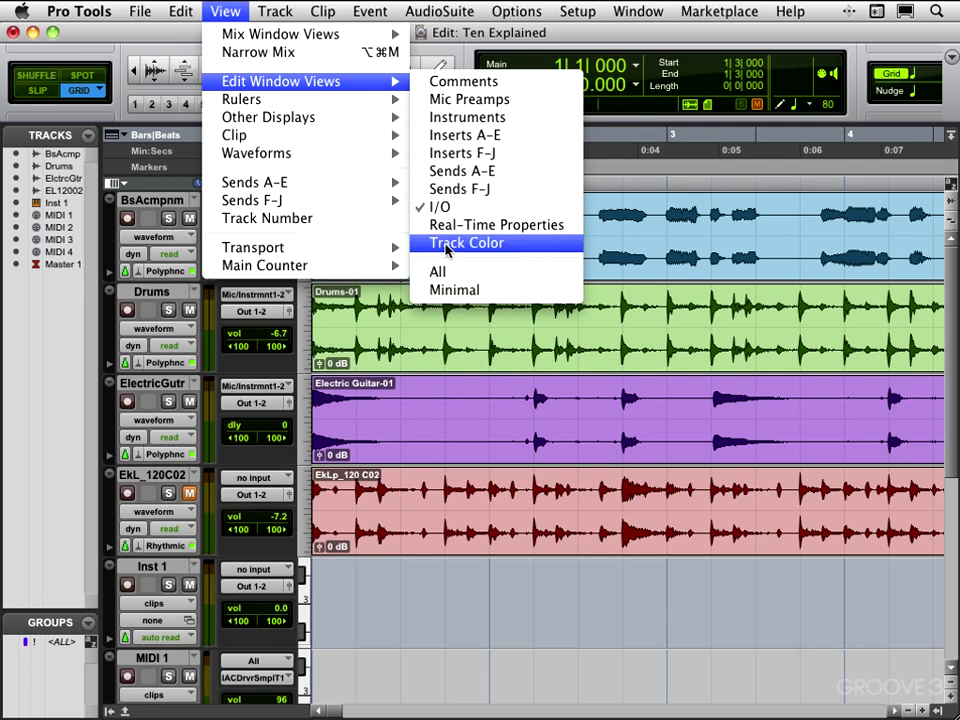
click(444, 275)
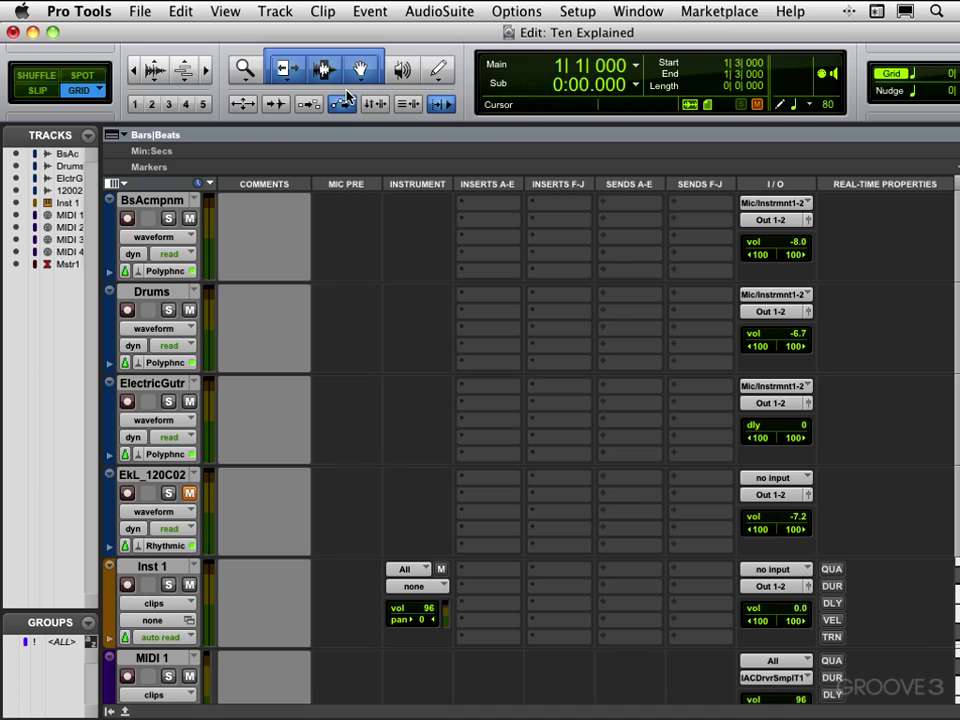
click(229, 10)
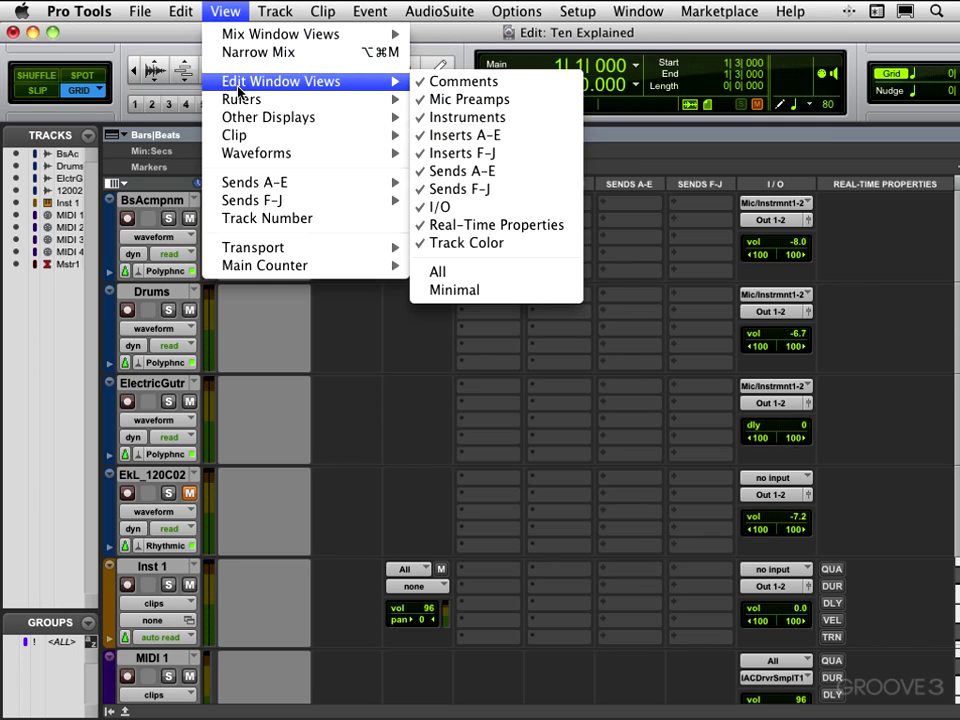
click(450, 289)
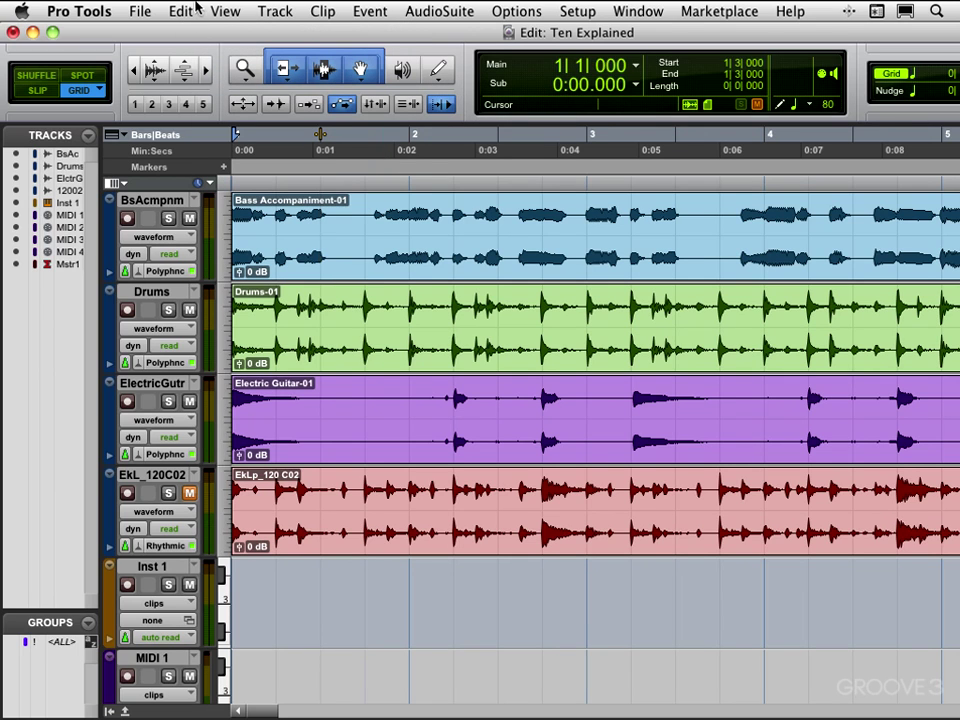
click(234, 13)
mouse_move(300, 81)
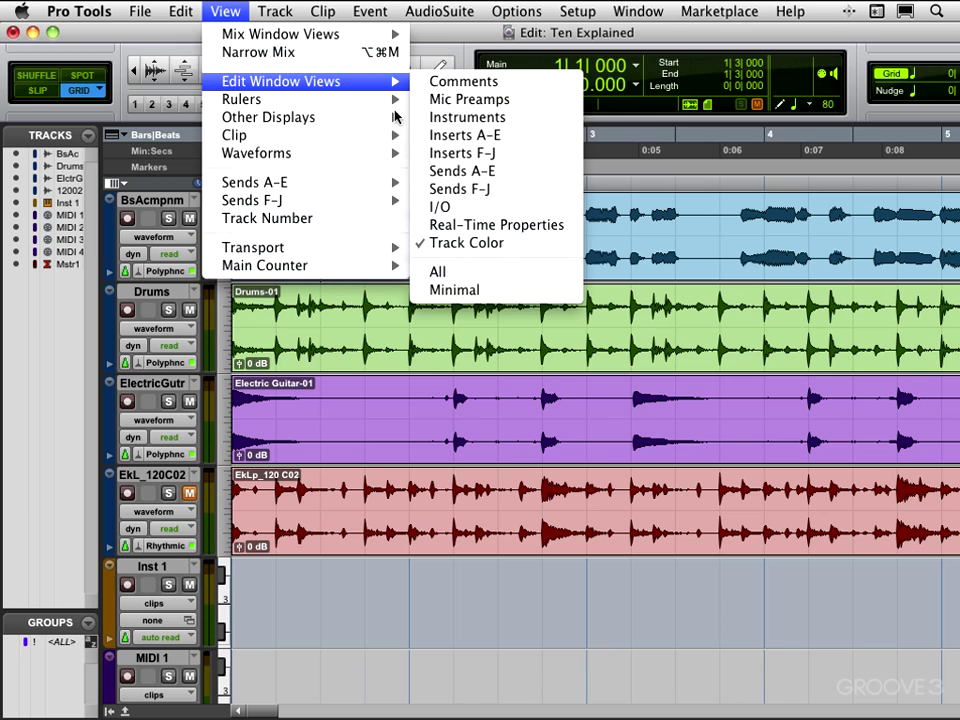
click(440, 206)
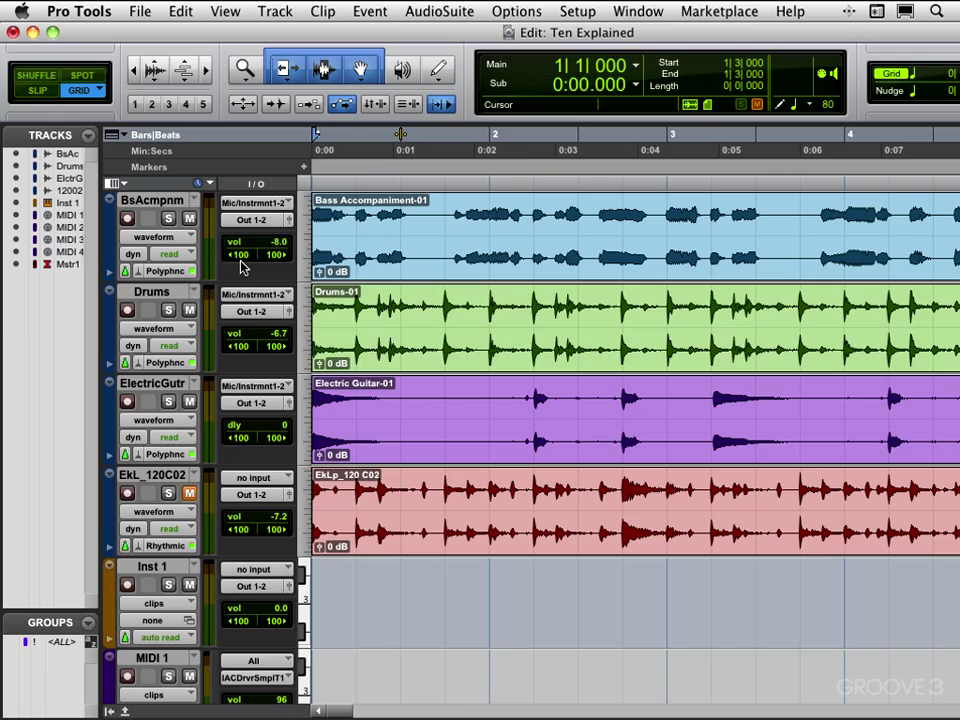
Step: Open the Mix window with All Mix Window Views shown and start a BsAcmpnm comment
key(super+equal)
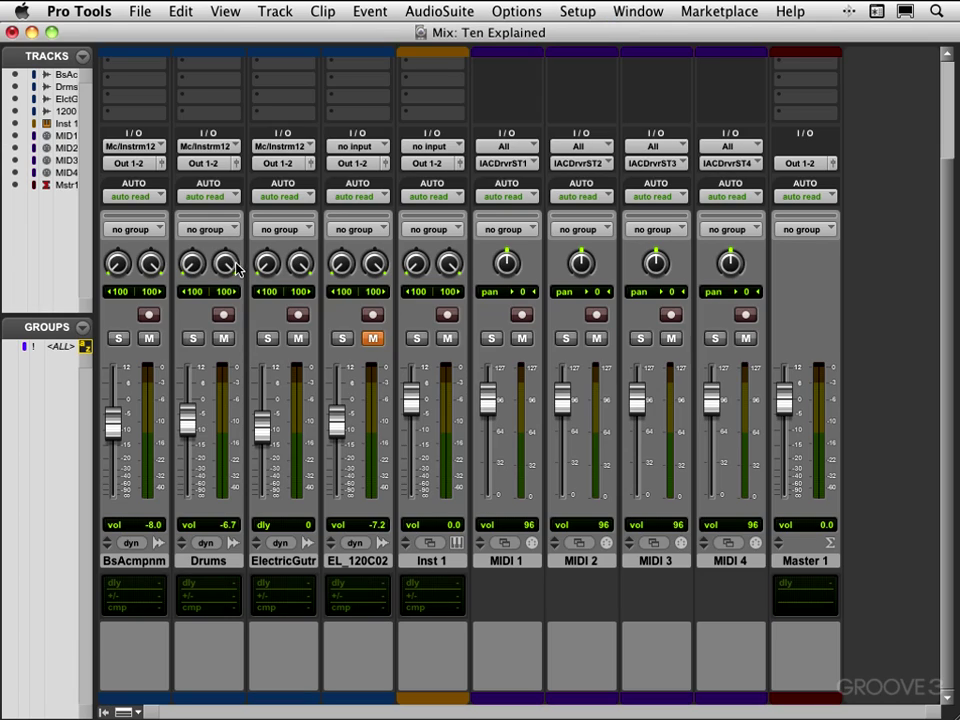
click(223, 12)
mouse_move(233, 35)
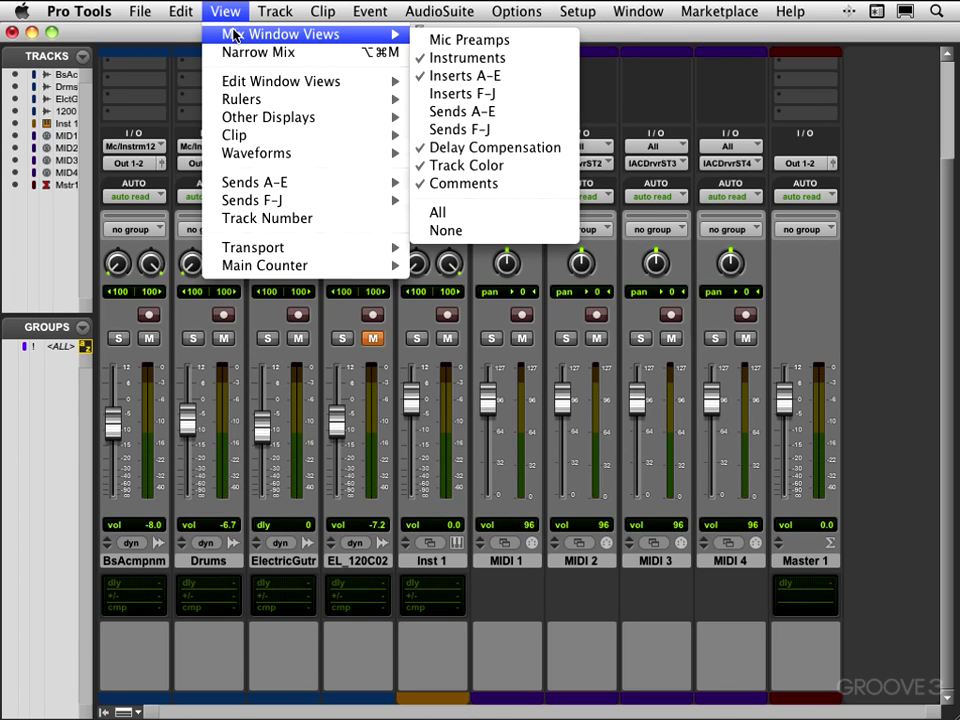
click(443, 213)
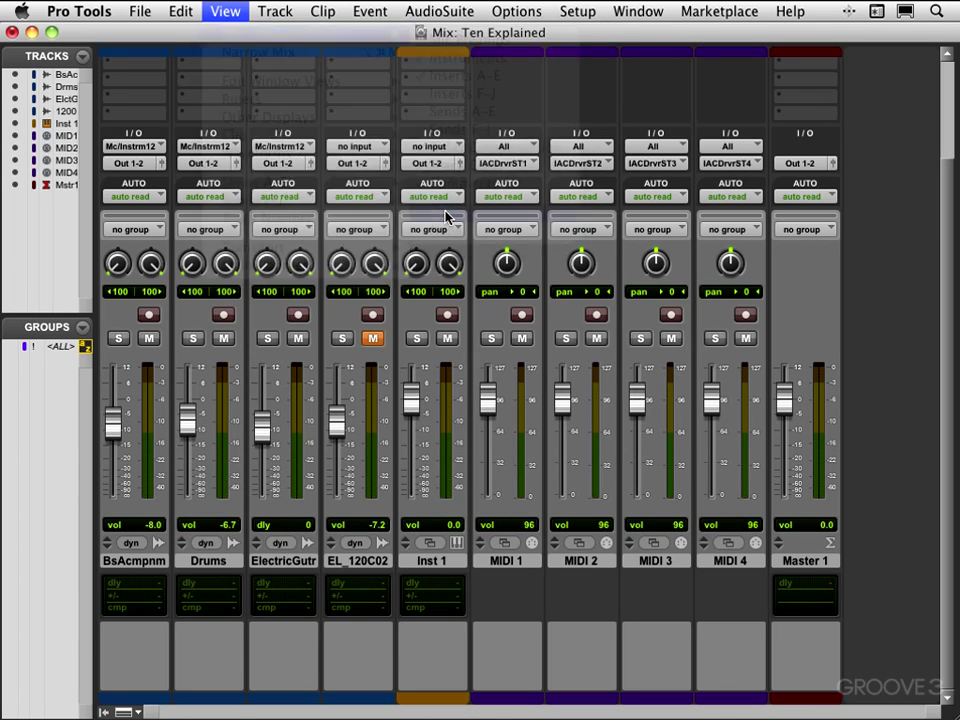
scroll(740, 305, down, 8)
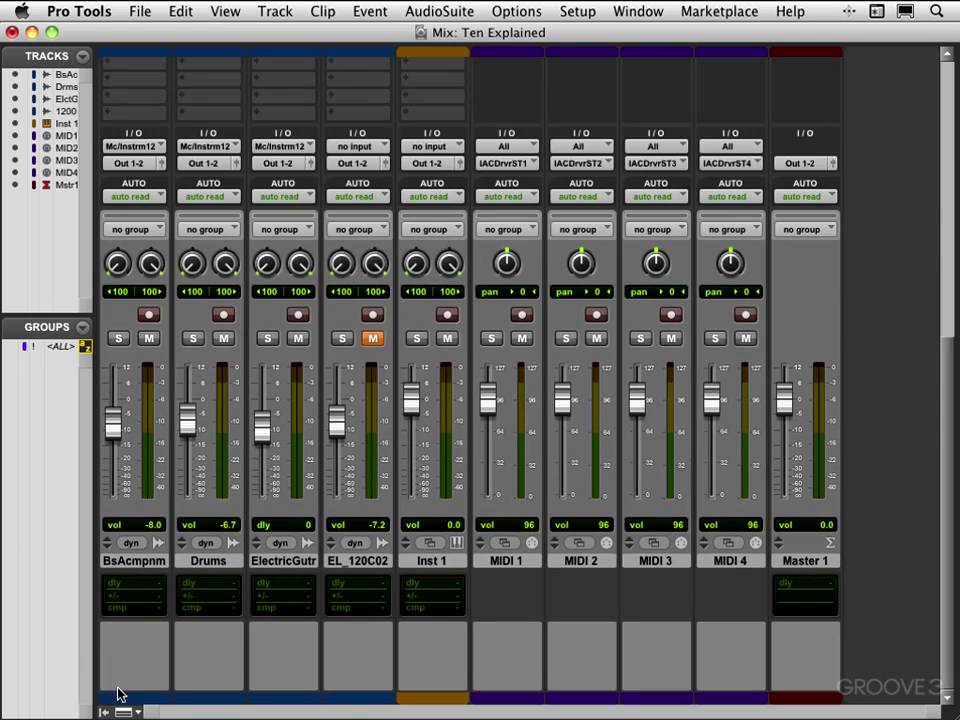
click(150, 654)
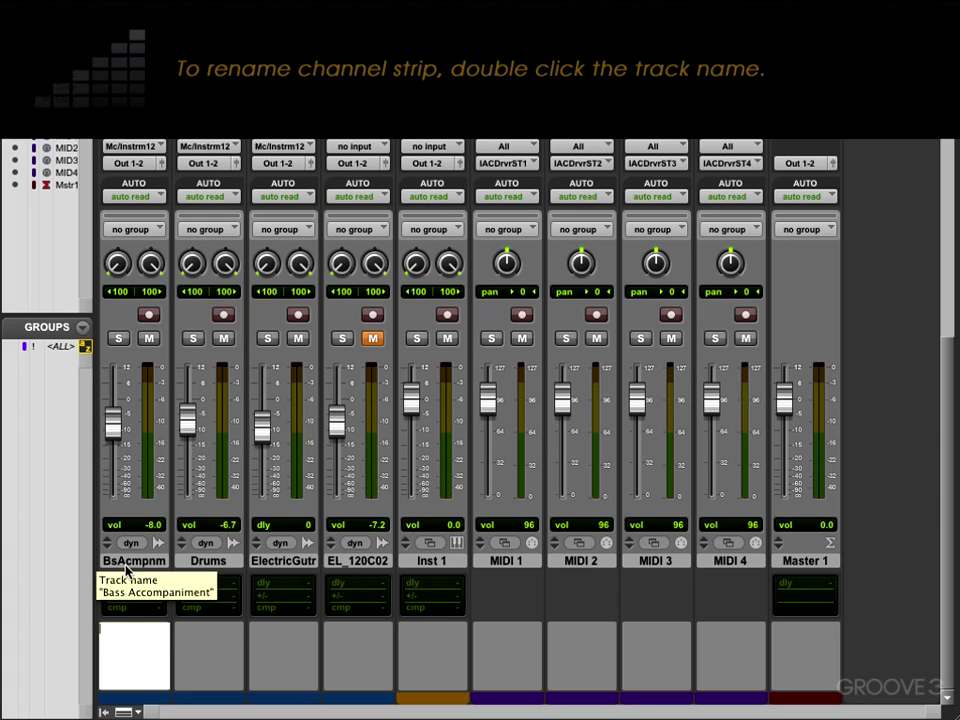
Step: Turn BsAcmpnm's voice assignment off, then set it back to dyn
click(131, 545)
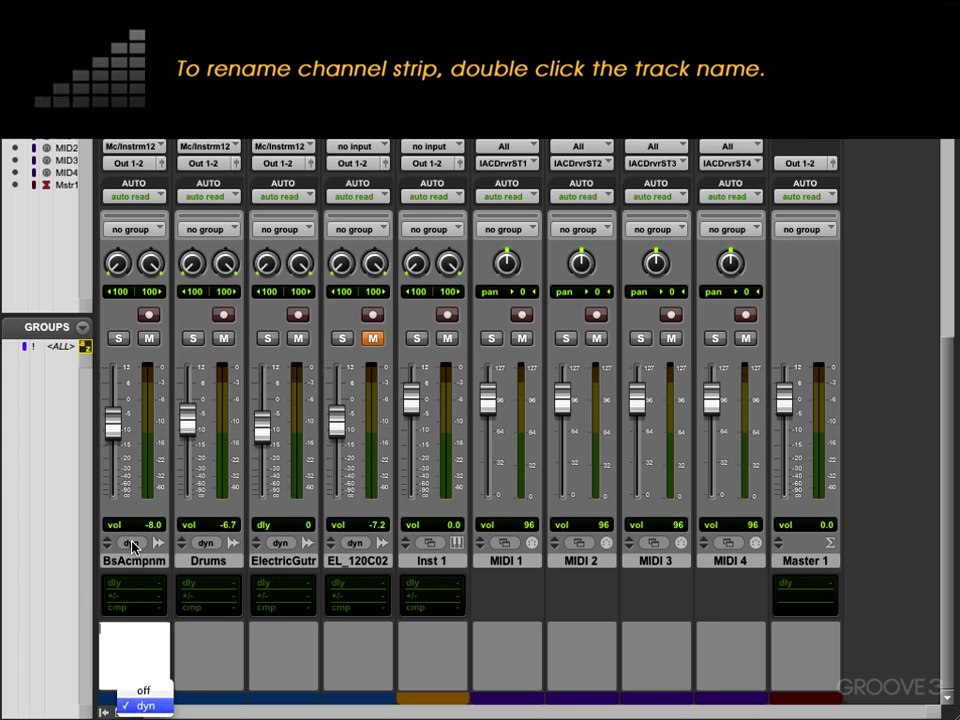
click(150, 690)
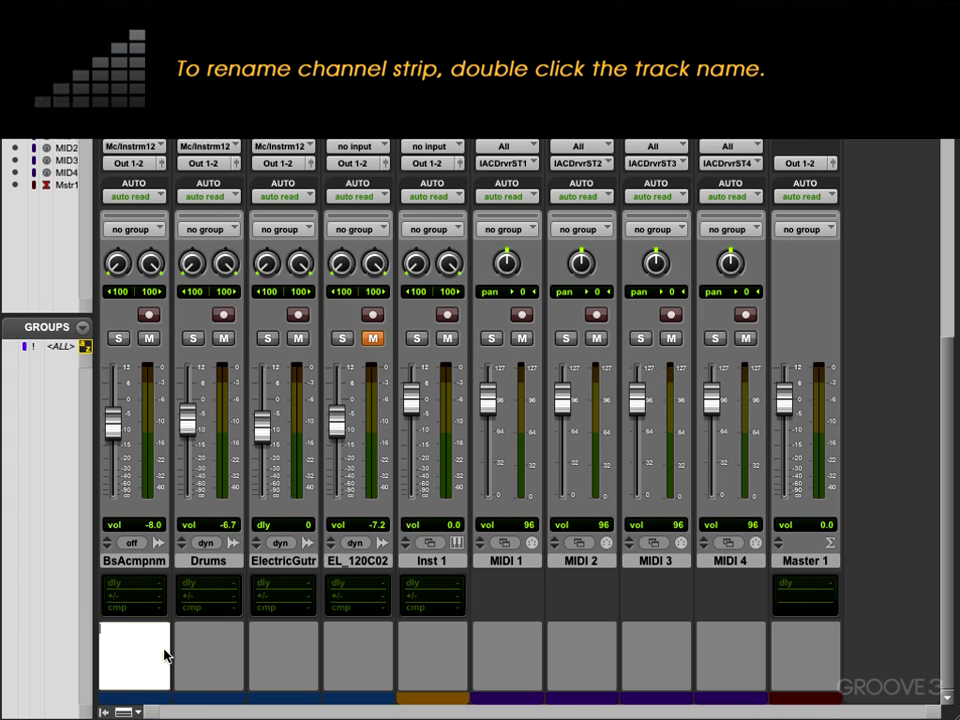
click(132, 545)
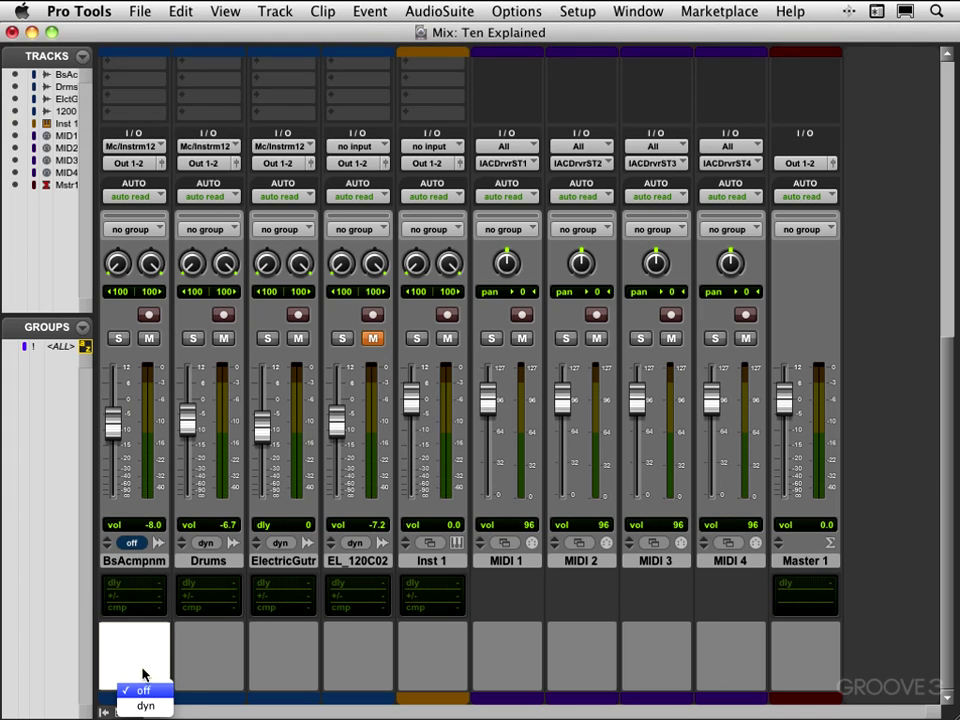
click(148, 705)
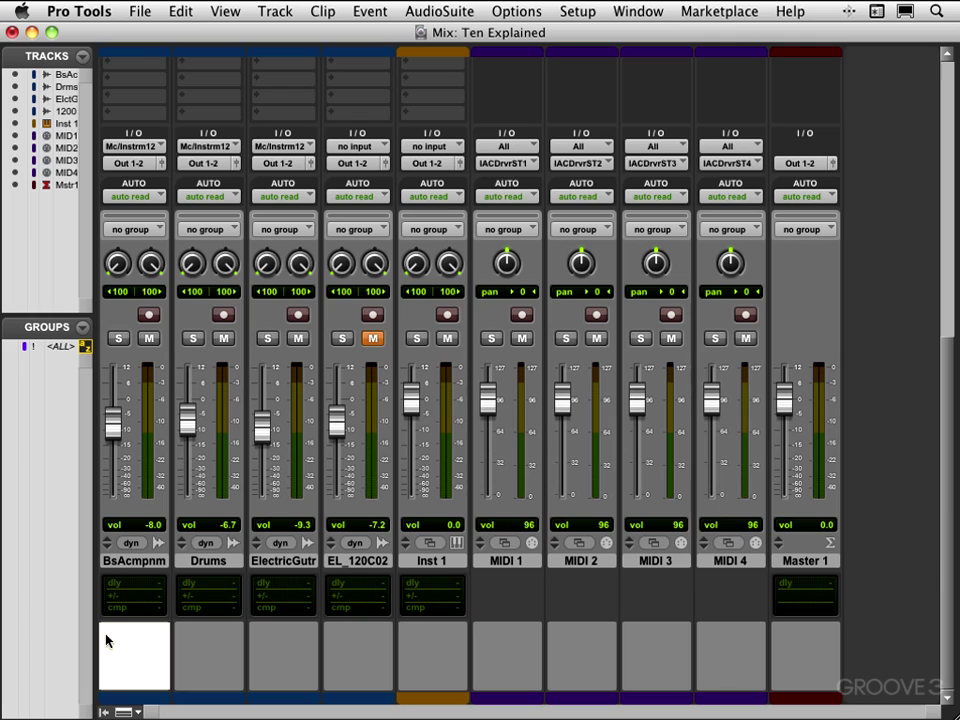
Step: Finish the comment, play the session, and ride the BsAcmpnm fader up then down to -6.4 dB
key(Return)
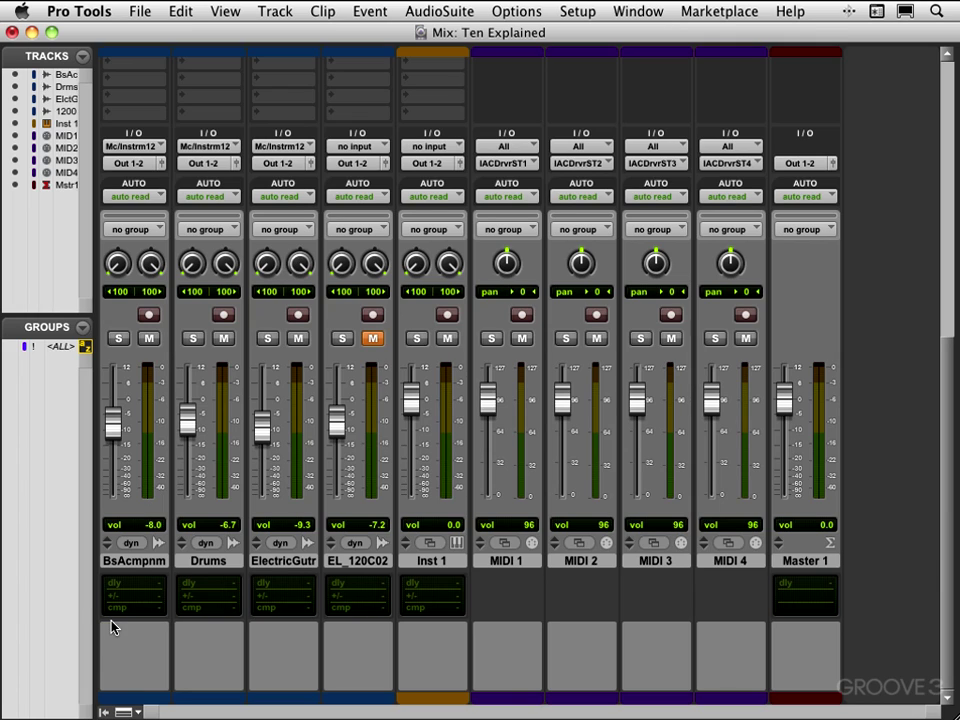
key(space)
drag(116, 418, 119, 395)
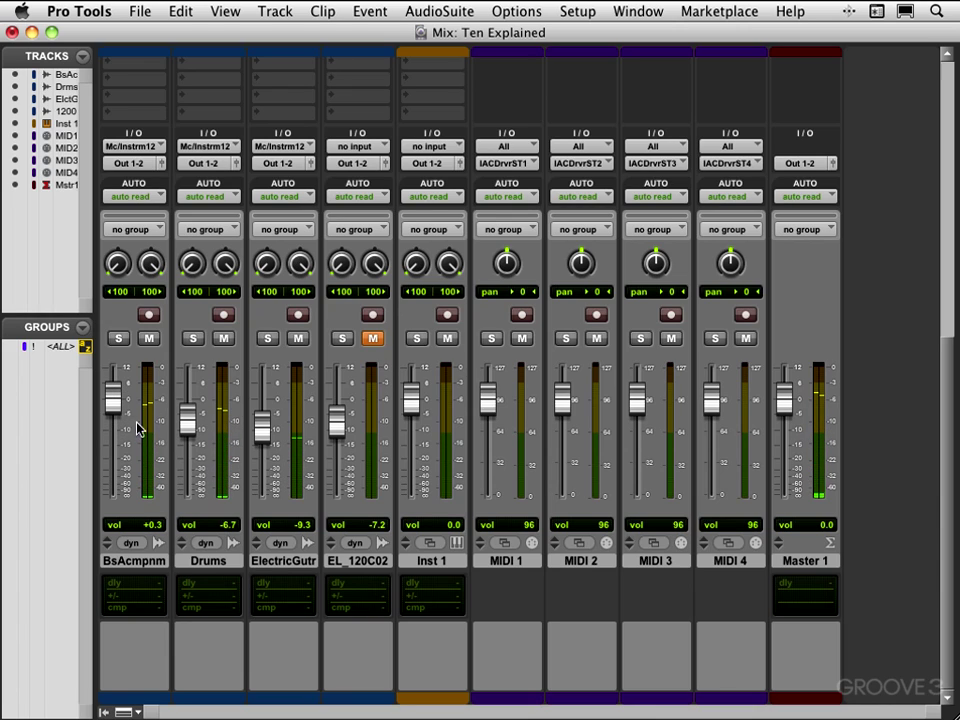
drag(122, 410, 117, 430)
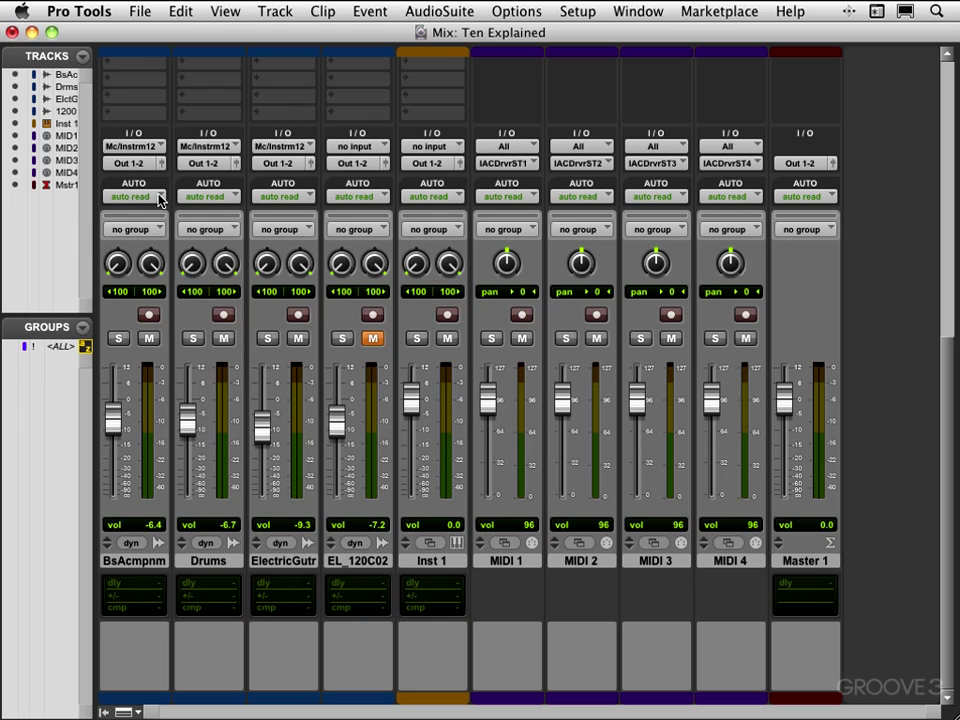
Step: Review BsAcmpnm's automation and output choices, keeping read mode and Out 1-2
click(157, 198)
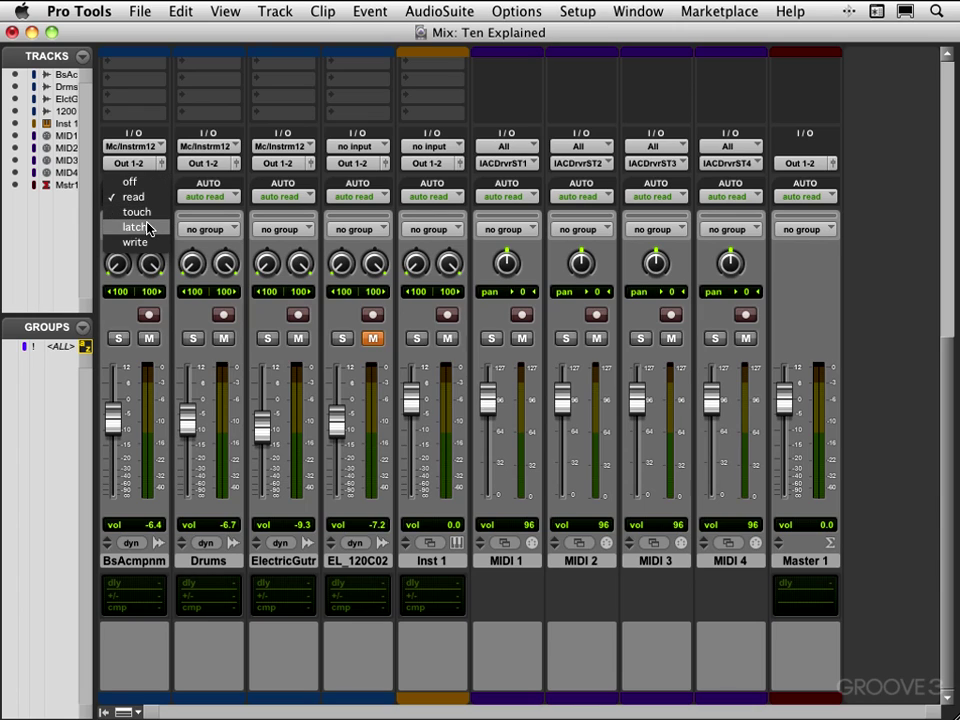
click(150, 196)
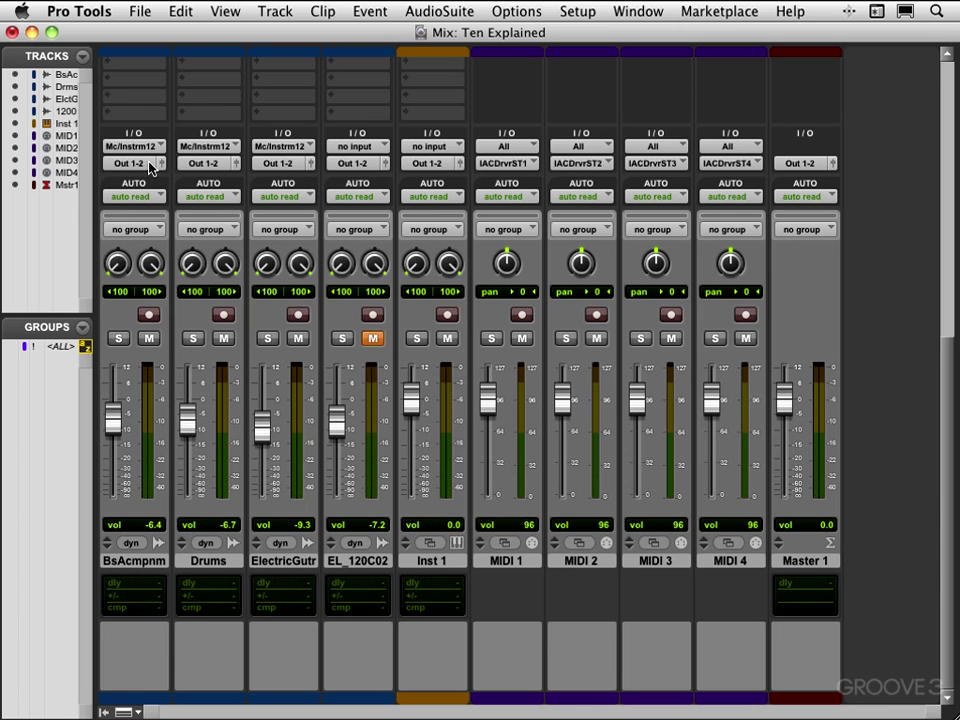
click(136, 167)
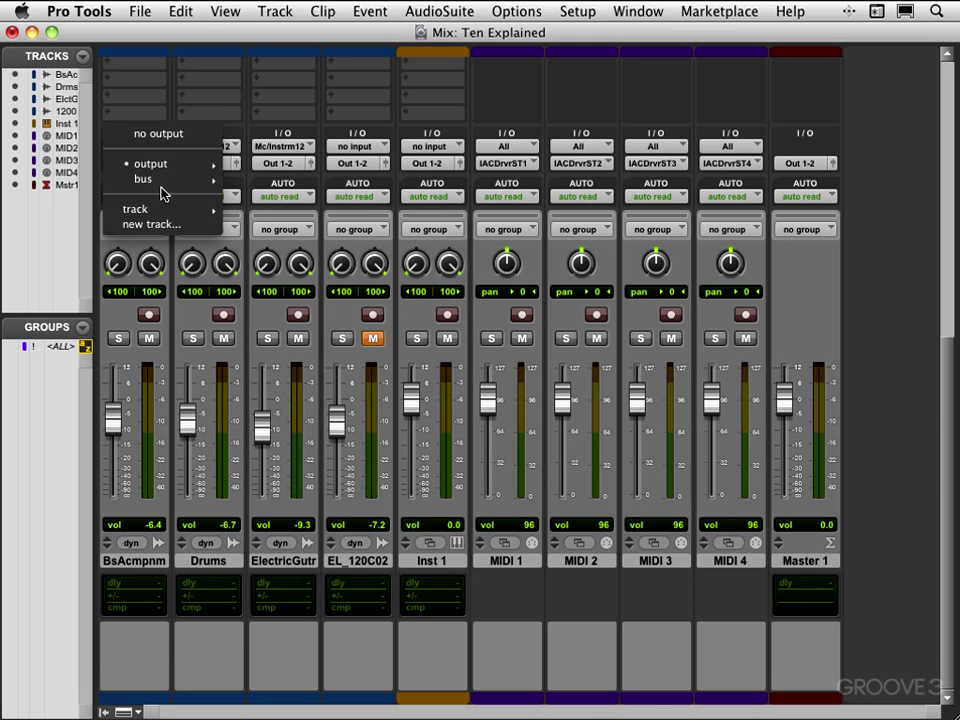
mouse_move(147, 210)
click(141, 98)
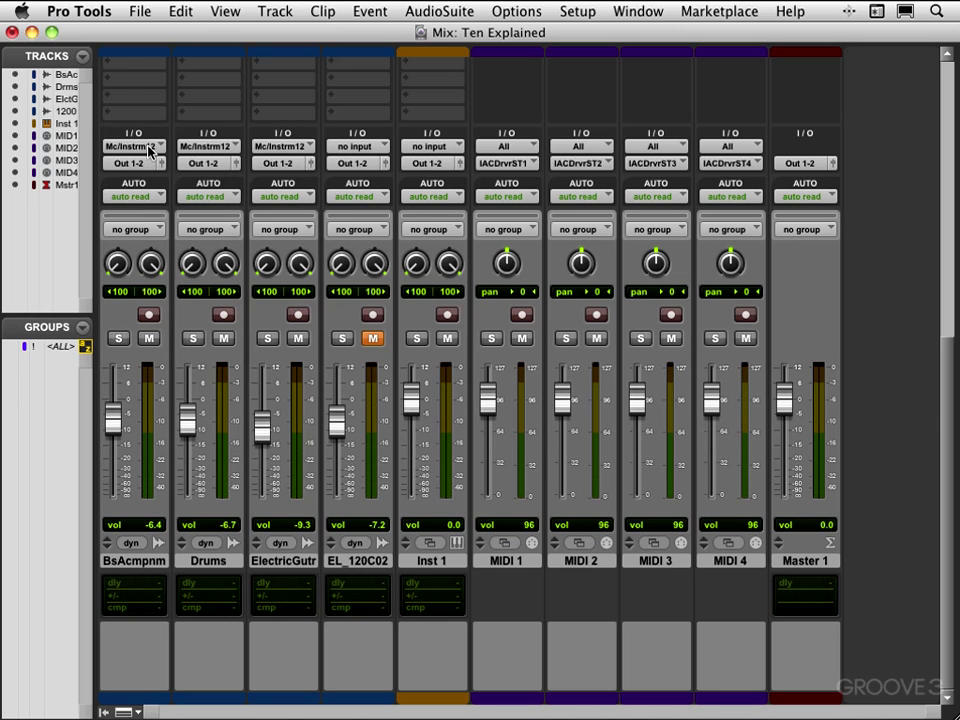
Step: Set BsAcmpnm's input to no input, then restore it to Mic/Instrument 1-2
click(150, 149)
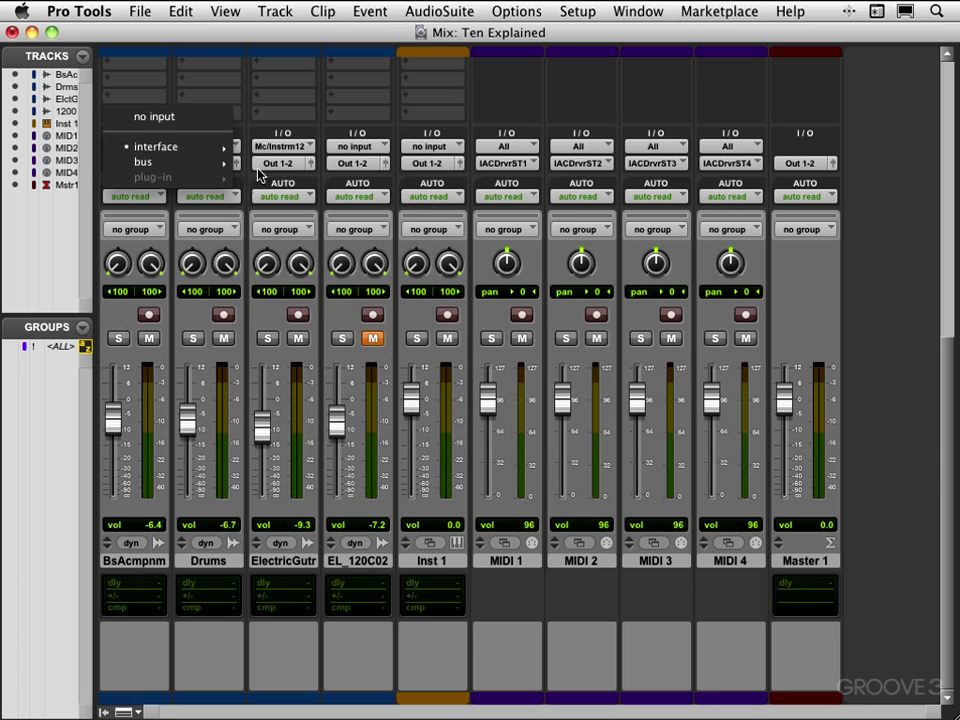
mouse_move(199, 168)
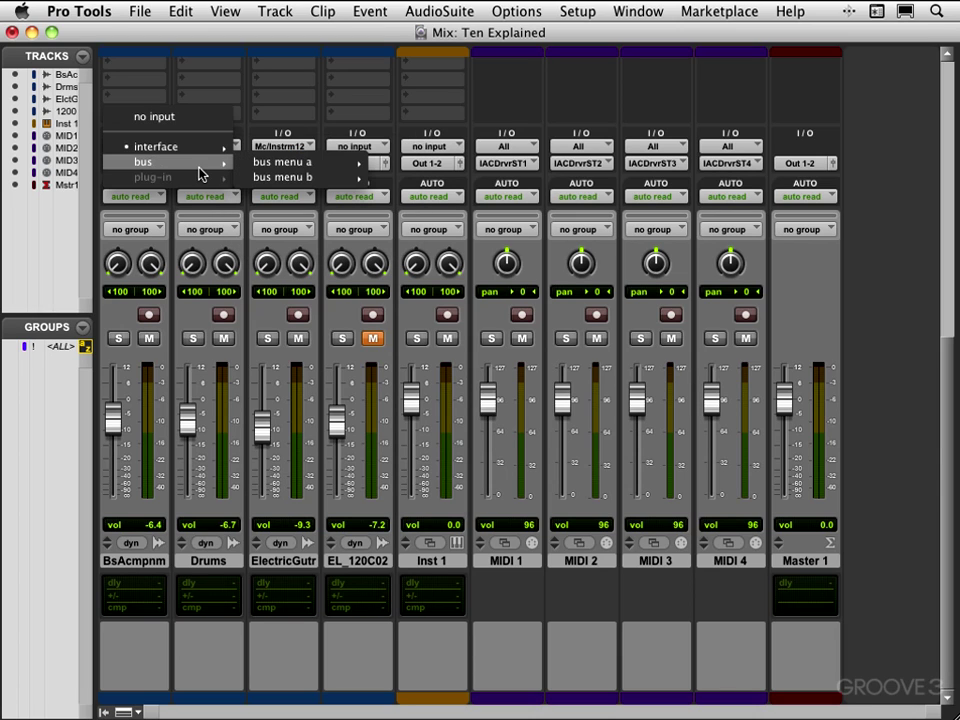
click(168, 120)
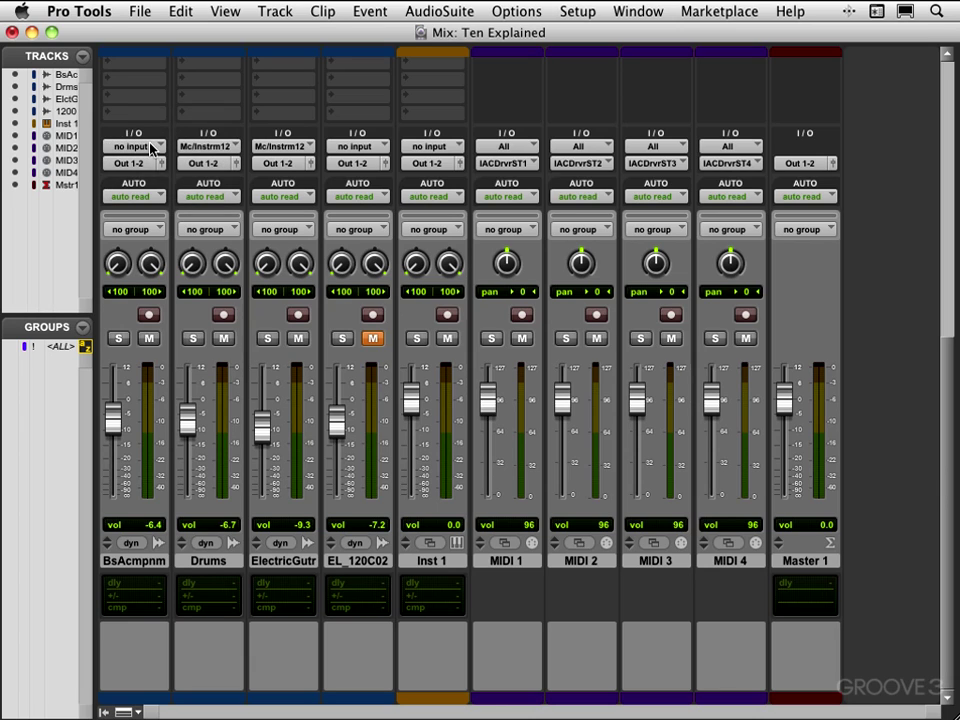
click(150, 148)
mouse_move(167, 180)
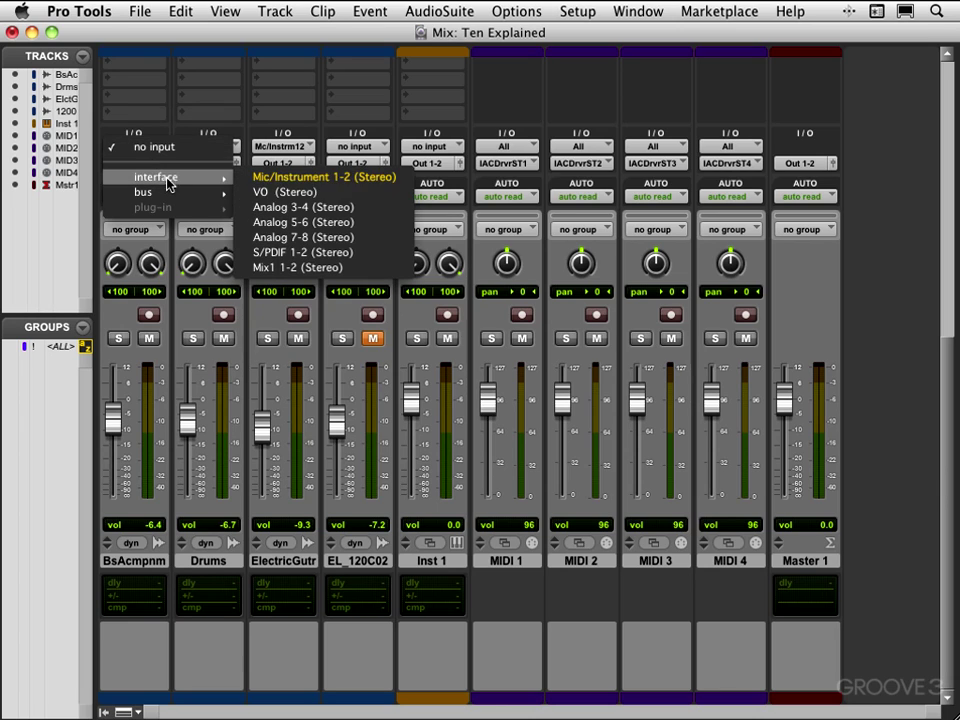
click(258, 177)
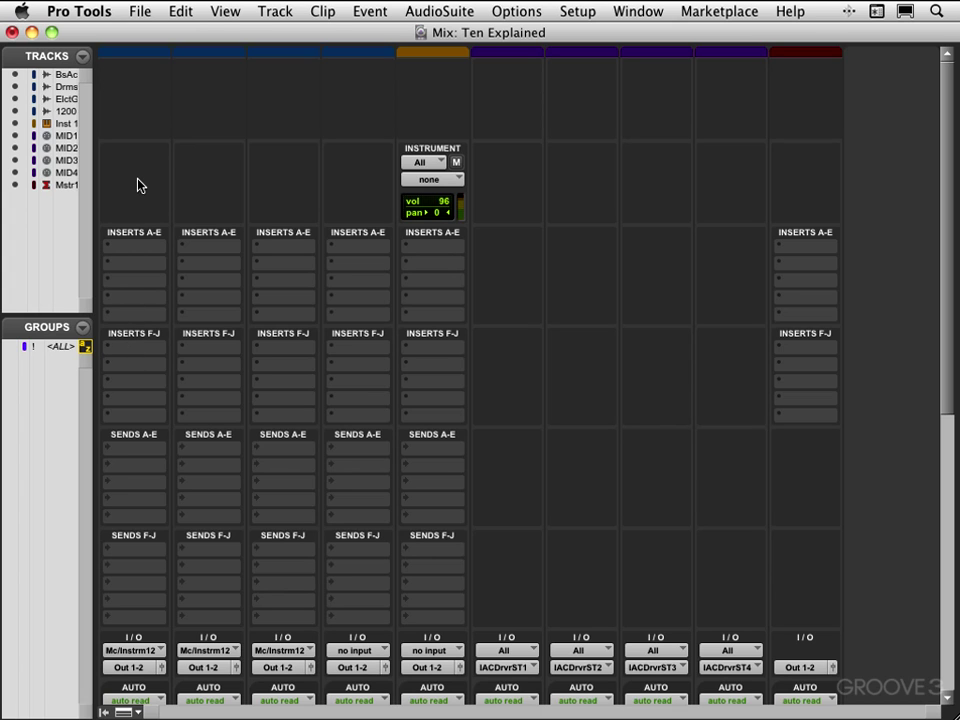
Step: Scroll the mixer to the top and toggle Inst 1's MIDI mute on, then off
scroll(408, 370, down, 5)
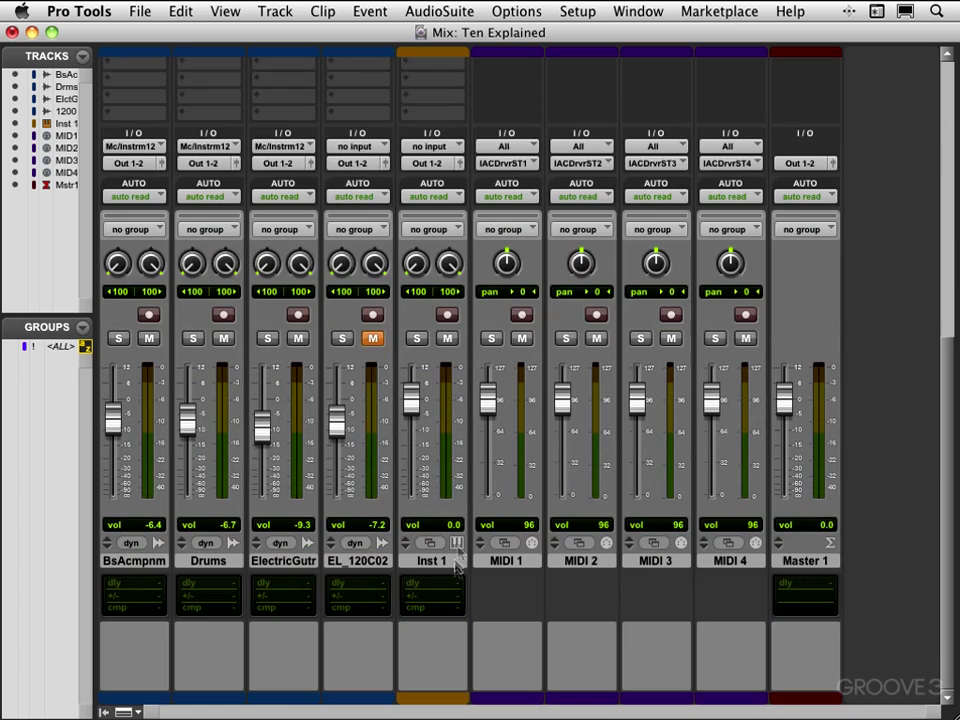
scroll(406, 350, up, 5)
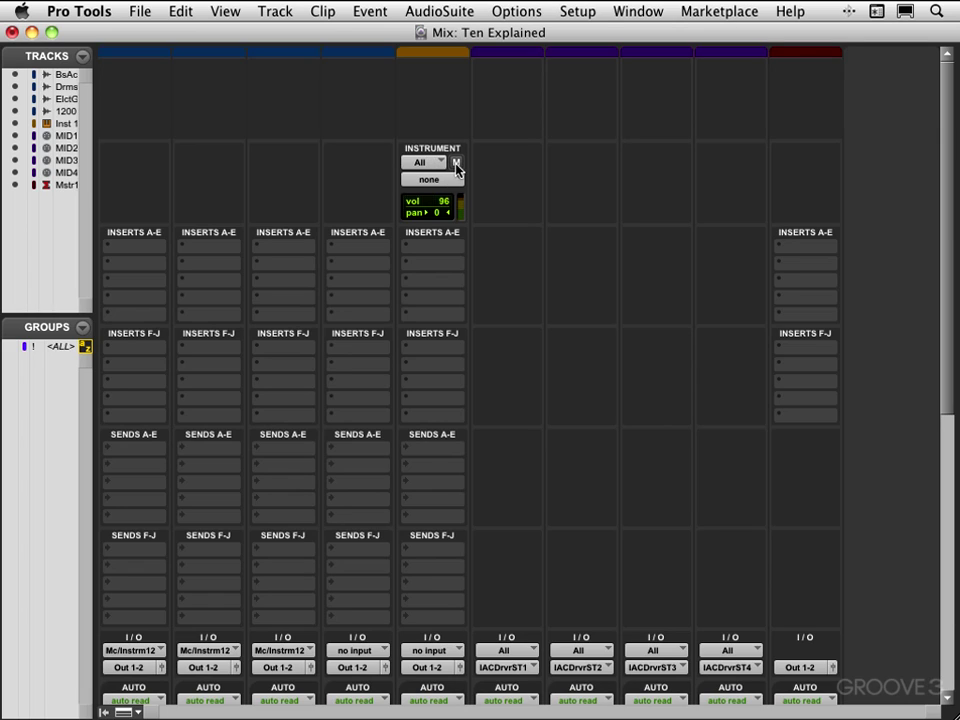
click(456, 164)
click(456, 164)
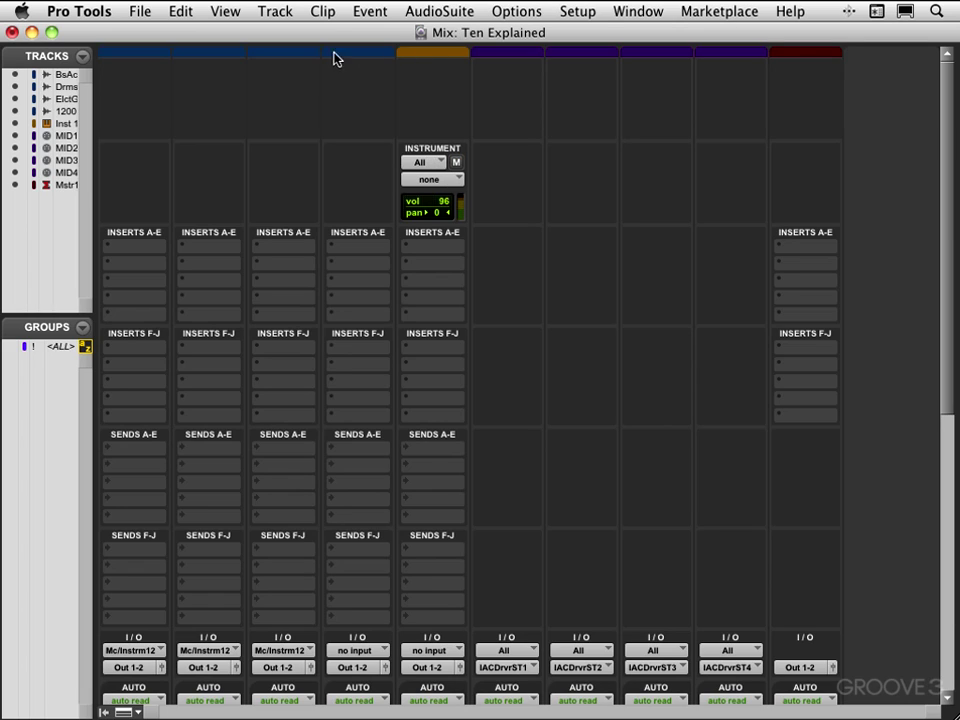